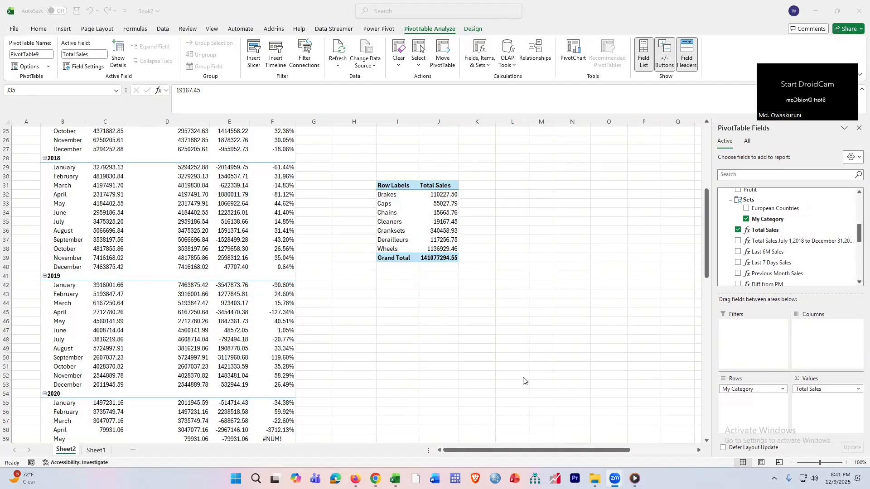
Open the Power Pivot data model in diagram view and enlarge the MasterDate and Data tables to show their fields
{"action": "scroll", "coordinate": [796, 240], "scroll_direction": "up", "scroll_amount": 8}
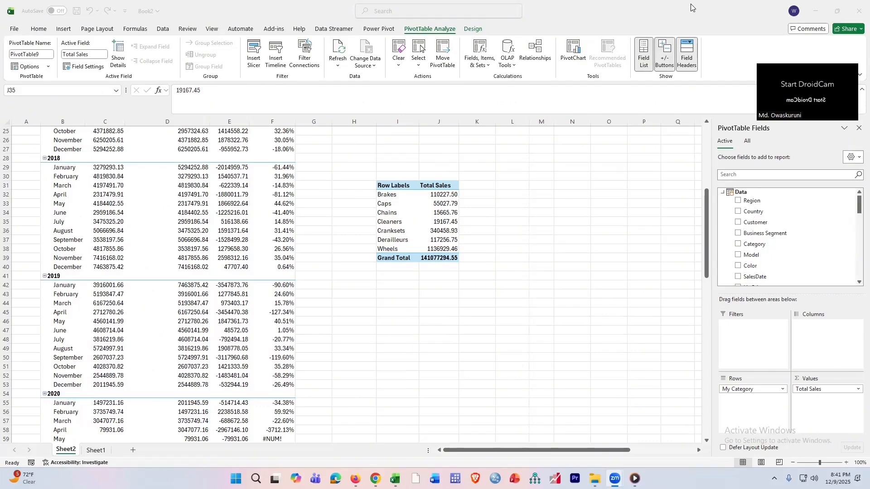
{"action": "left_click", "coordinate": [435, 3]}
{"action": "left_click", "coordinate": [379, 29]}
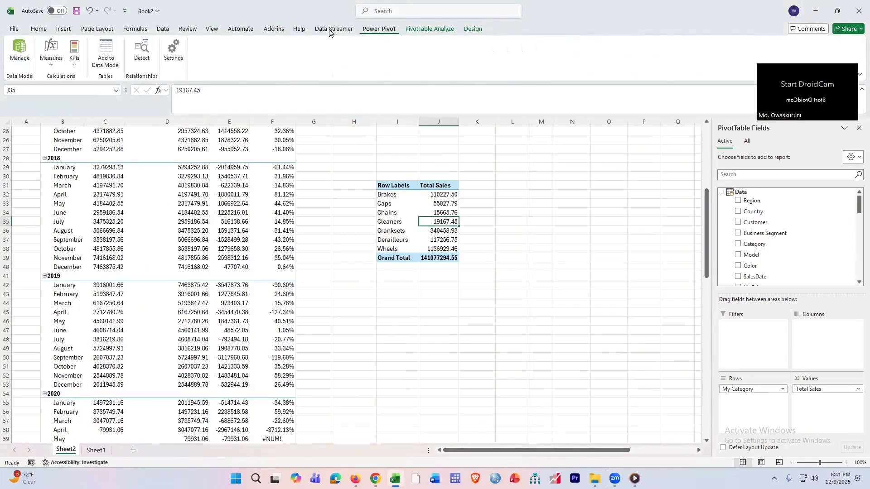
{"action": "left_click", "coordinate": [20, 49]}
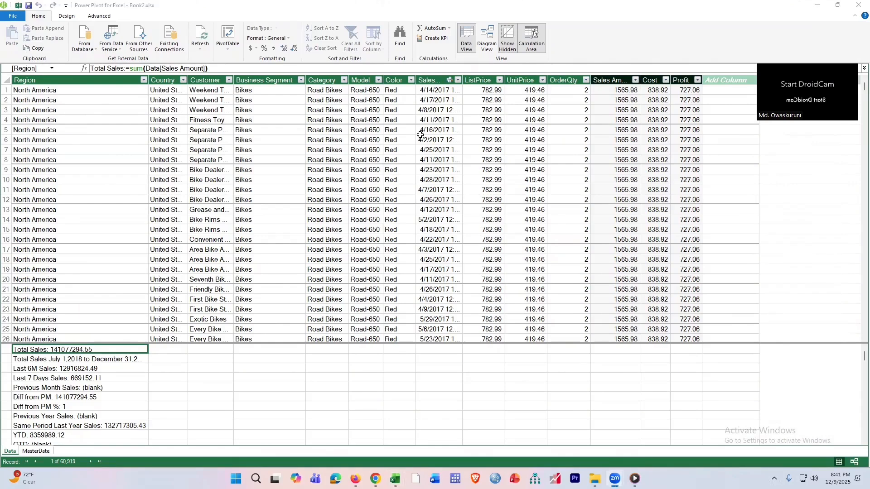
{"action": "left_click", "coordinate": [35, 451]}
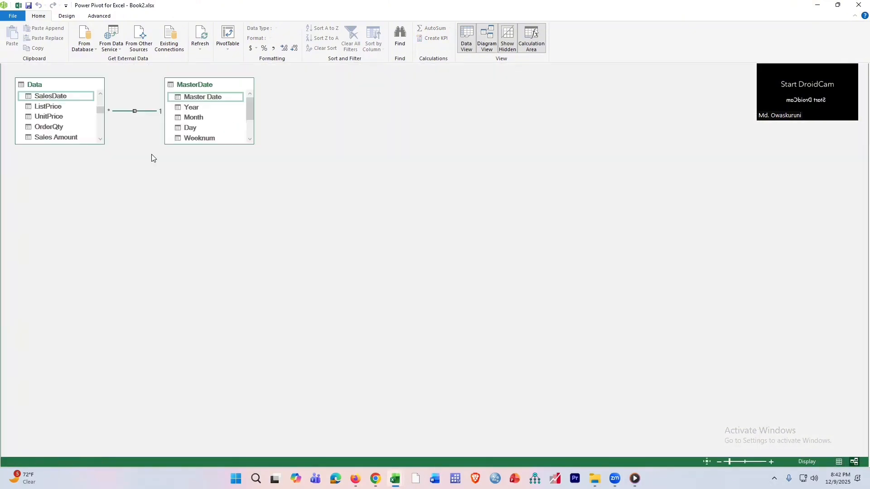
{"action": "left_click_drag", "start_coordinate": [224, 145], "coordinate": [223, 189]}
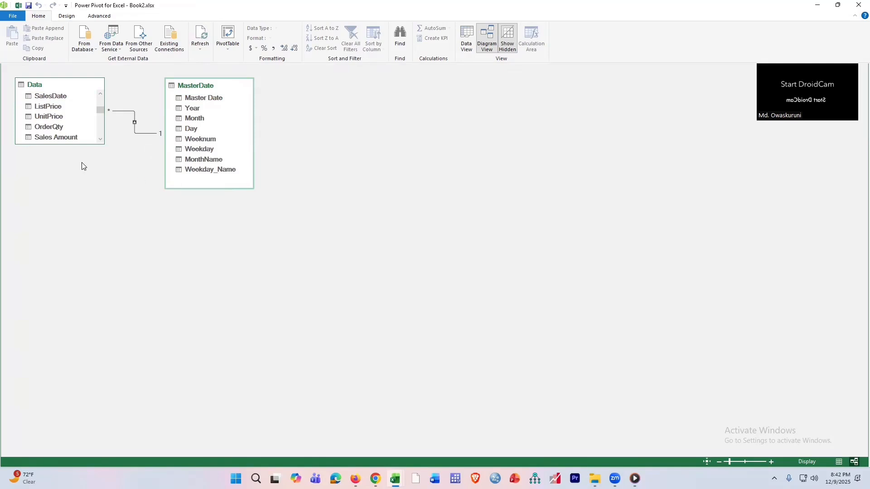
{"action": "left_click_drag", "start_coordinate": [50, 144], "coordinate": [257, 363]}
Create a hierarchy from the Region and Country fields of the Data table and name it "Region Country"
{"action": "left_click", "coordinate": [44, 103]}
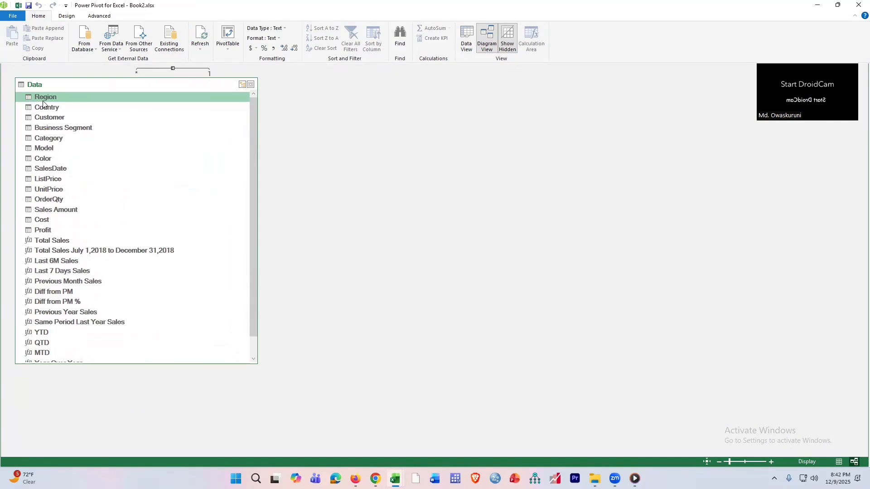
{"action": "key", "text": "shift+Down"}
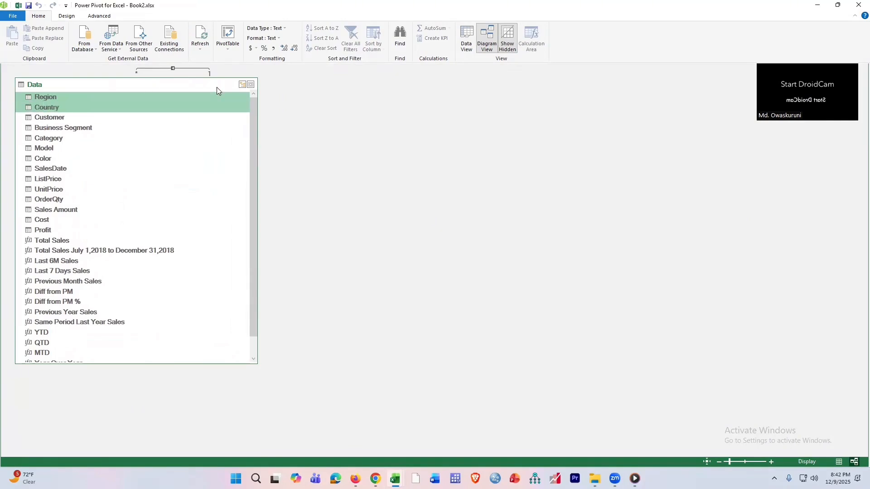
{"action": "left_click", "coordinate": [244, 88]}
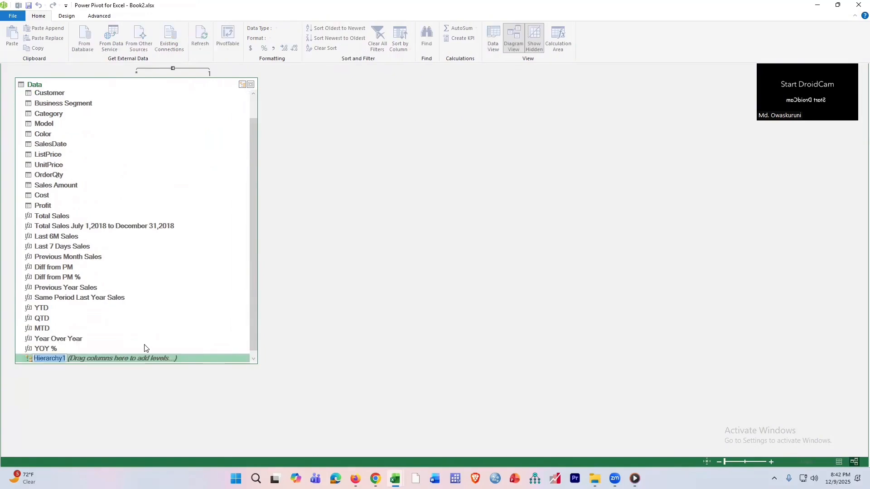
{"action": "type", "text": "RE"}
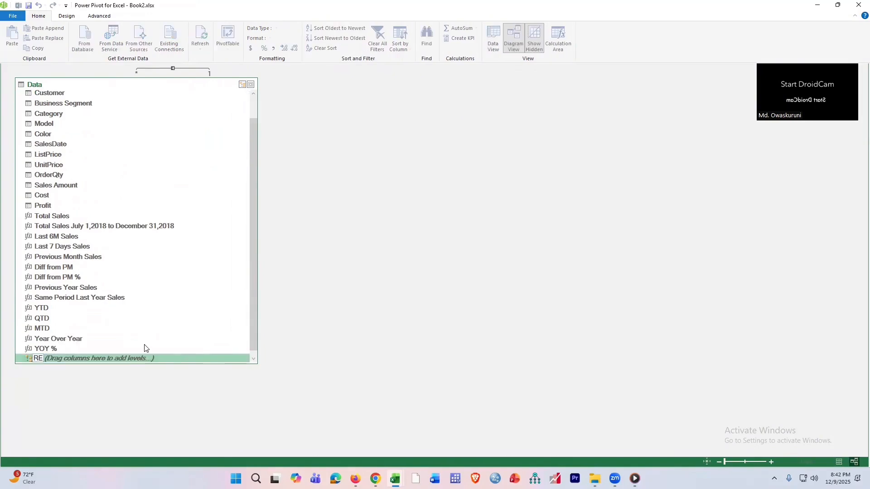
{"action": "key", "text": "BackSpace"}
{"action": "type", "text": "egion"}
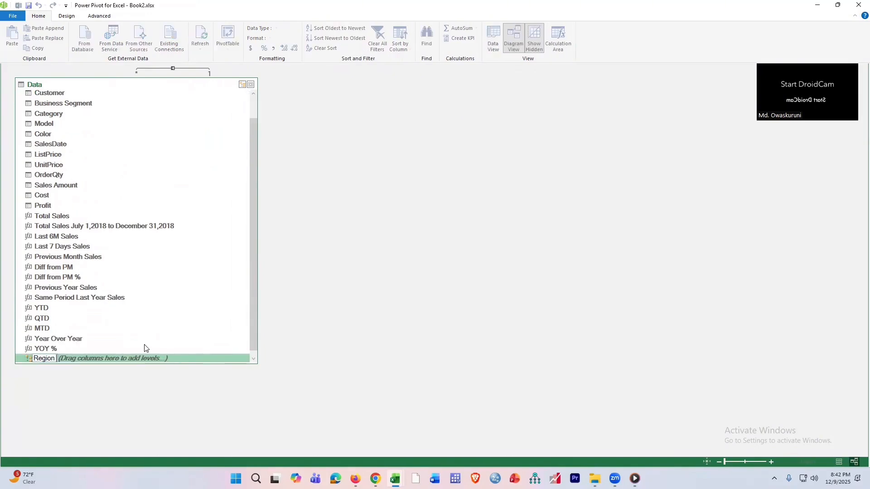
{"action": "type", "text": " Country"}
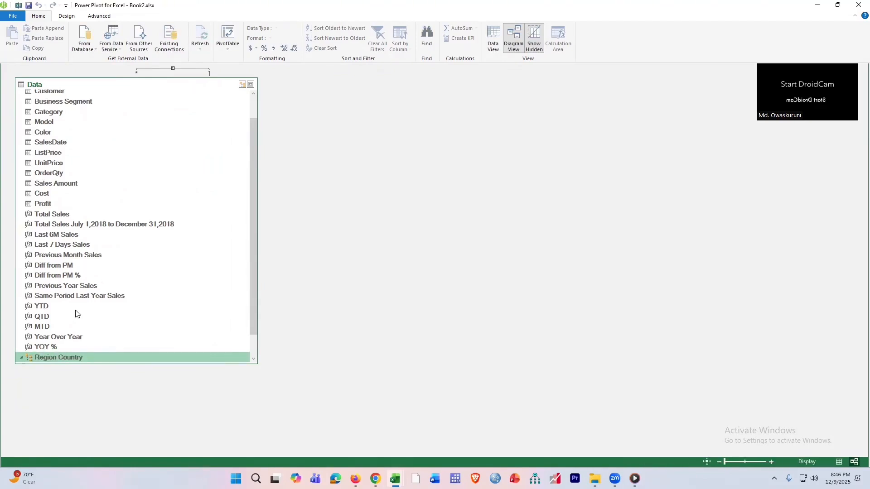
{"action": "scroll", "coordinate": [63, 335], "scroll_direction": "down", "scroll_amount": 2}
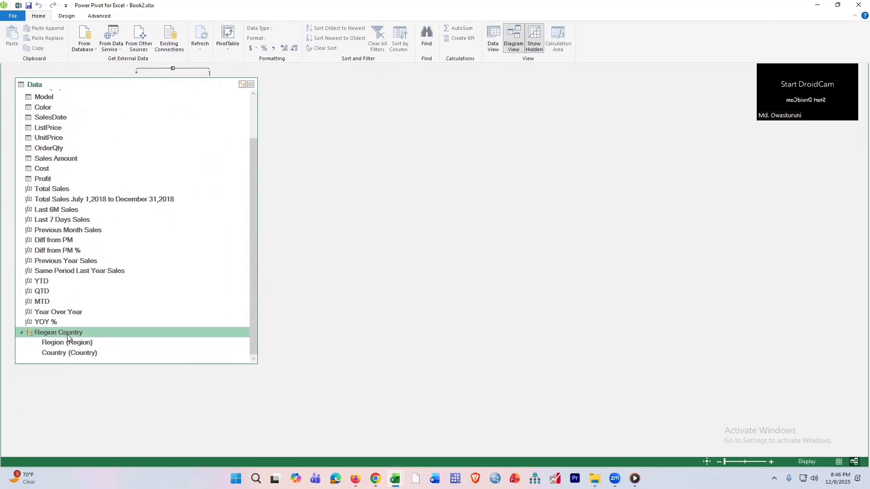
Switch back to the Excel workbook and add the Region Country hierarchy to the rows of a new PivotTable at I46 on Sheet2
{"action": "left_click", "coordinate": [18, 6]}
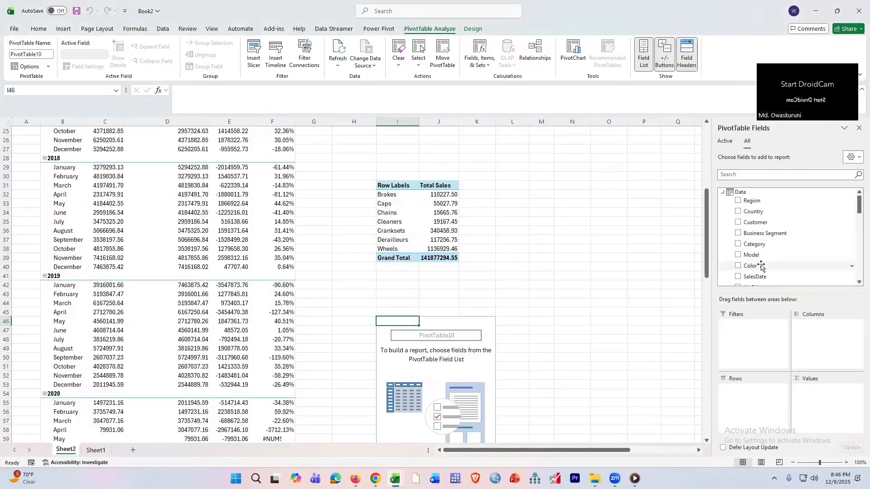
{"action": "scroll", "coordinate": [761, 266], "scroll_direction": "down", "scroll_amount": 10}
{"action": "scroll", "coordinate": [761, 266], "scroll_direction": "up", "scroll_amount": 5}
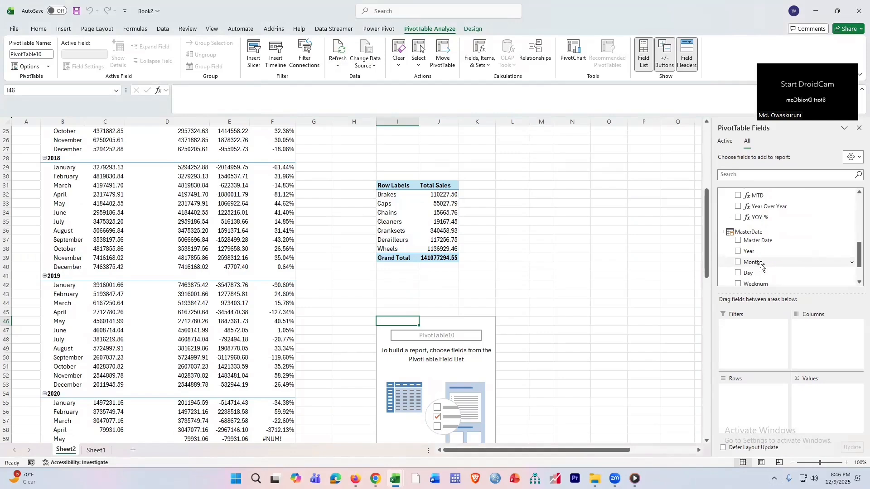
{"action": "scroll", "coordinate": [761, 266], "scroll_direction": "up", "scroll_amount": 1}
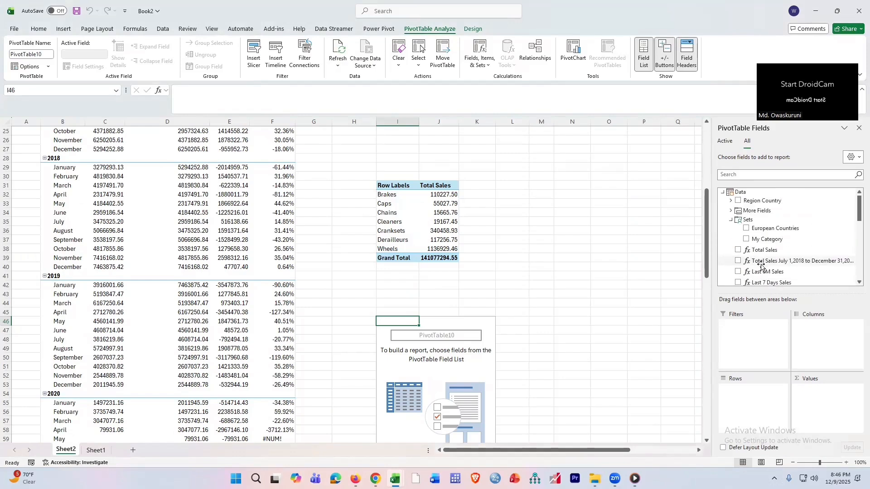
{"action": "left_click", "coordinate": [730, 200]}
{"action": "left_click", "coordinate": [747, 206]}
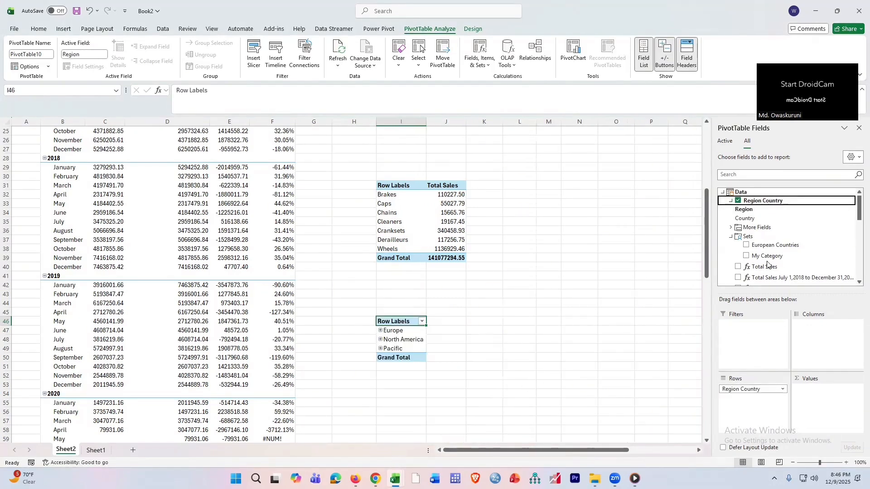
Add the Total Sales measure to the values of the new PivotTable
{"action": "scroll", "coordinate": [750, 267], "scroll_direction": "down", "scroll_amount": 10}
{"action": "scroll", "coordinate": [749, 266], "scroll_direction": "up", "scroll_amount": 5}
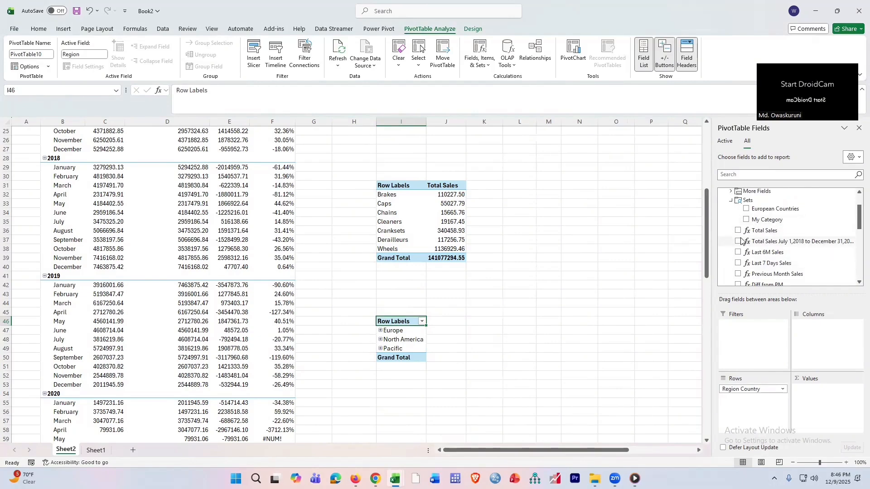
{"action": "left_click_drag", "start_coordinate": [741, 232], "coordinate": [840, 405]}
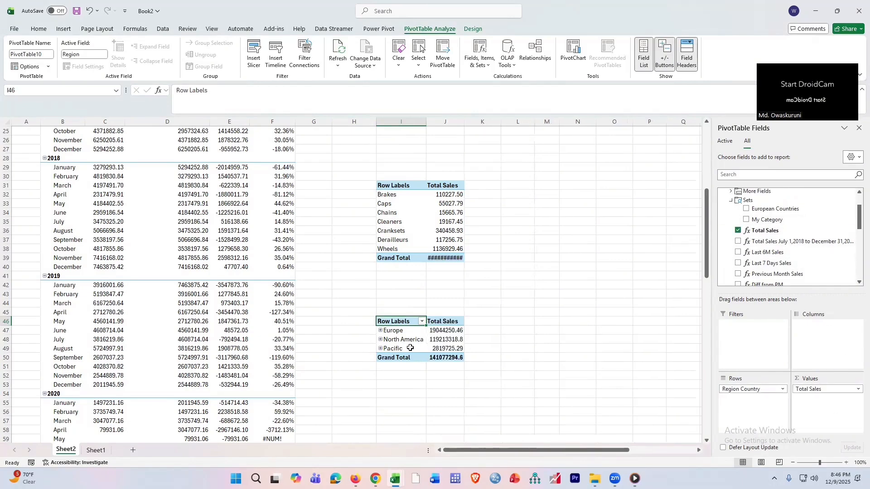
Change the report layout of the Region Country PivotTable to tabular form
{"action": "right_click", "coordinate": [398, 320]}
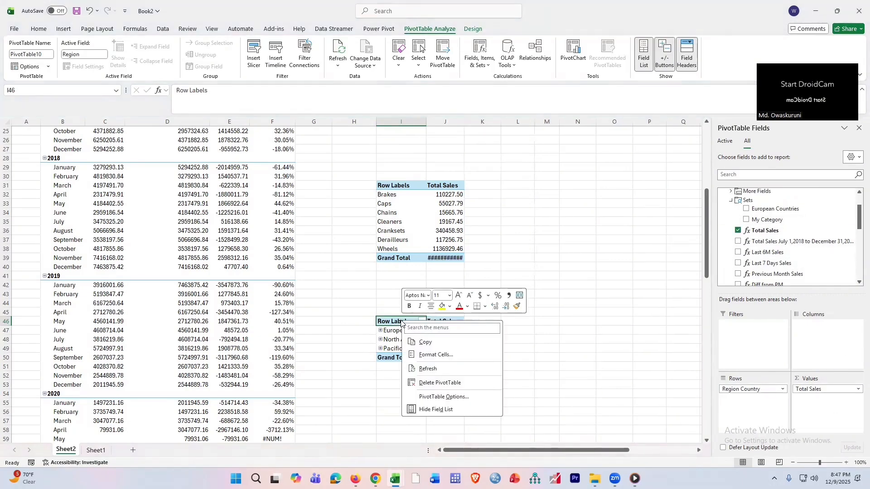
{"action": "left_click", "coordinate": [390, 322]}
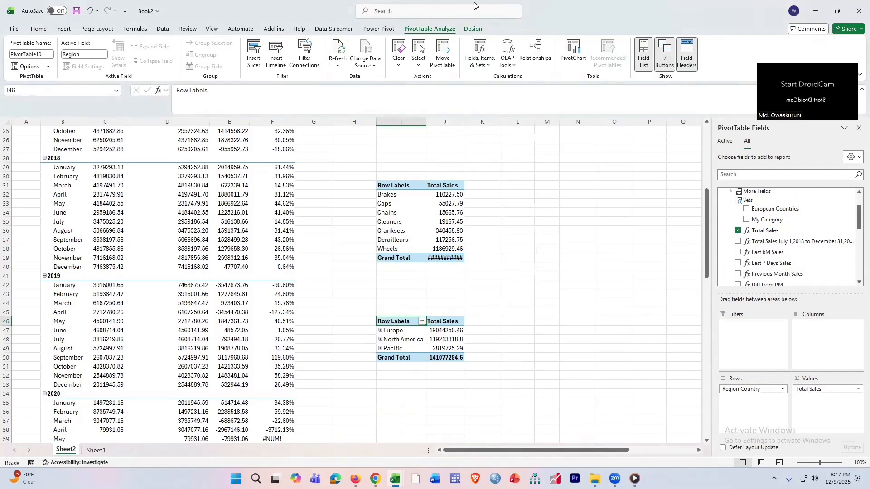
{"action": "left_click", "coordinate": [464, 30]}
{"action": "left_click", "coordinate": [73, 57]}
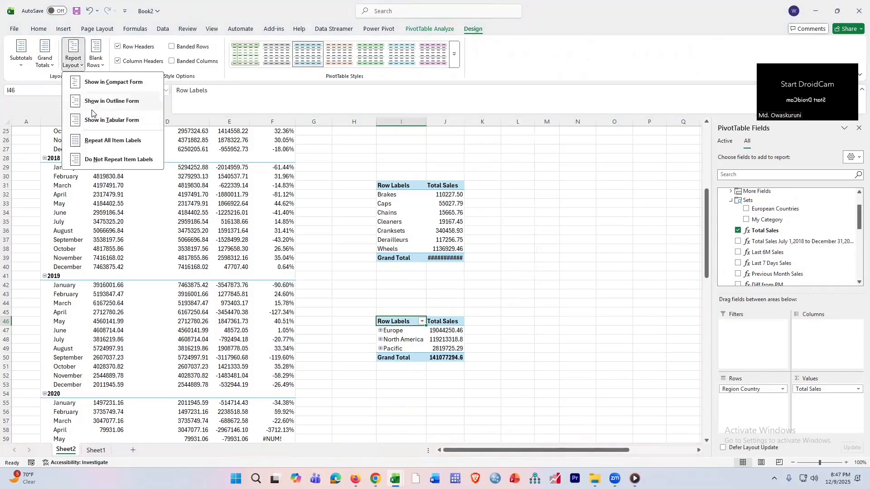
{"action": "left_click", "coordinate": [104, 120]}
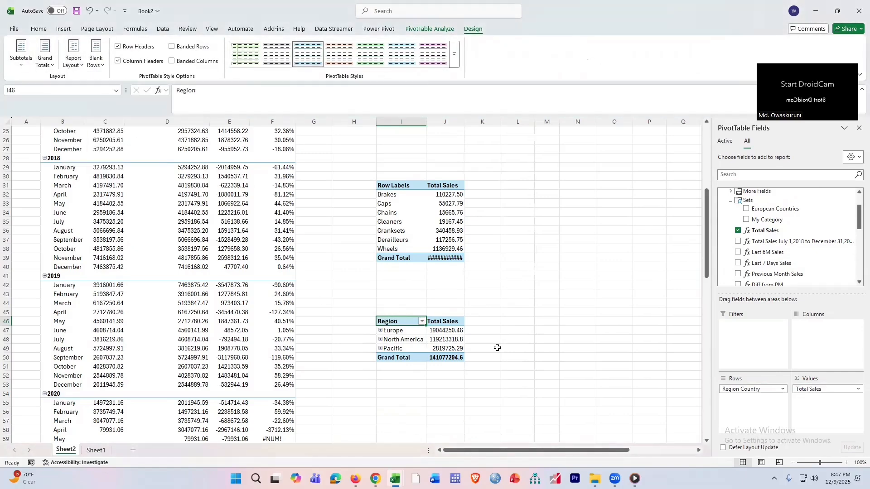
Expand the Europe, North America and Pacific regions one by one to show their countries
{"action": "left_click", "coordinate": [380, 331]}
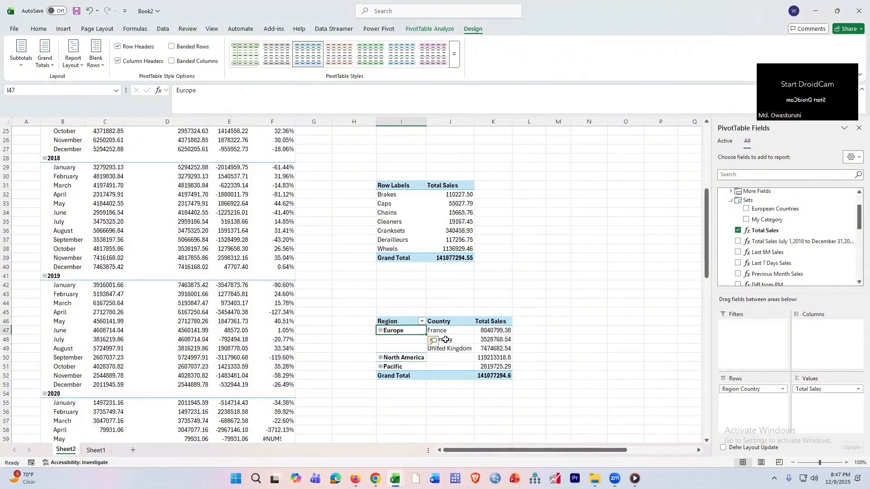
{"action": "left_click_drag", "start_coordinate": [401, 357], "coordinate": [493, 358]}
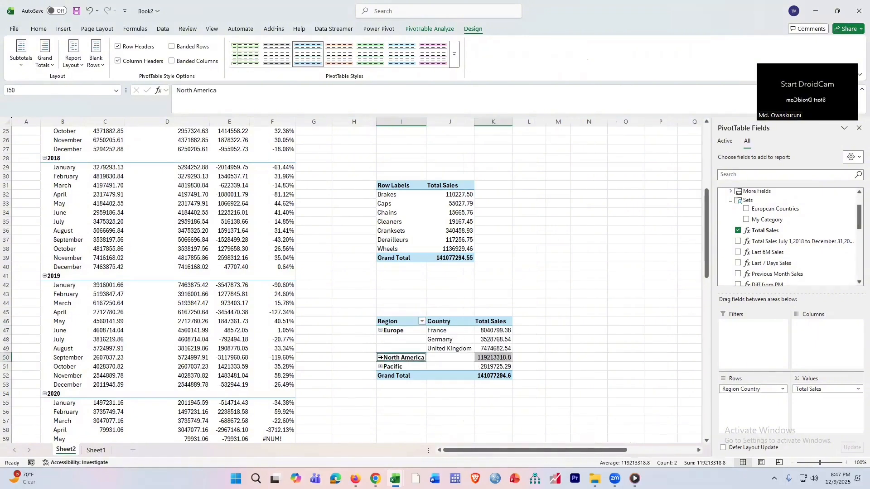
{"action": "left_click", "coordinate": [380, 358]}
{"action": "left_click", "coordinate": [380, 375]}
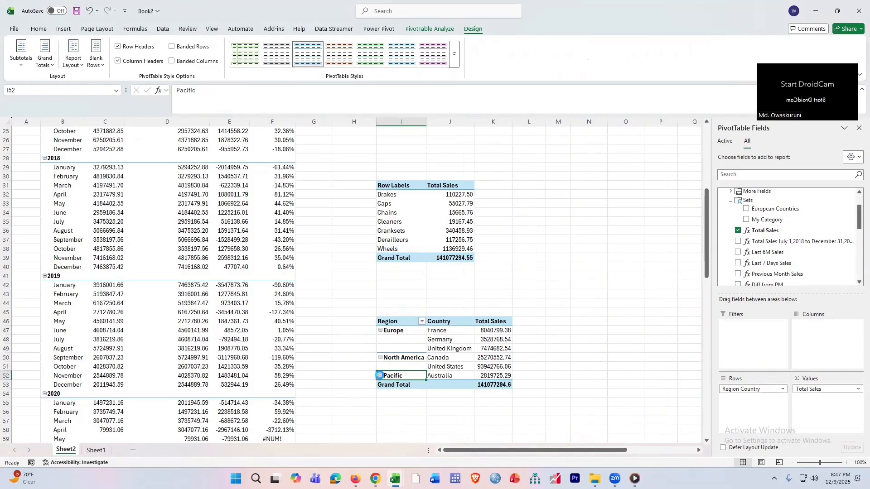
Collapse the North America and Europe regions individually in the PivotTable
{"action": "left_click", "coordinate": [380, 358]}
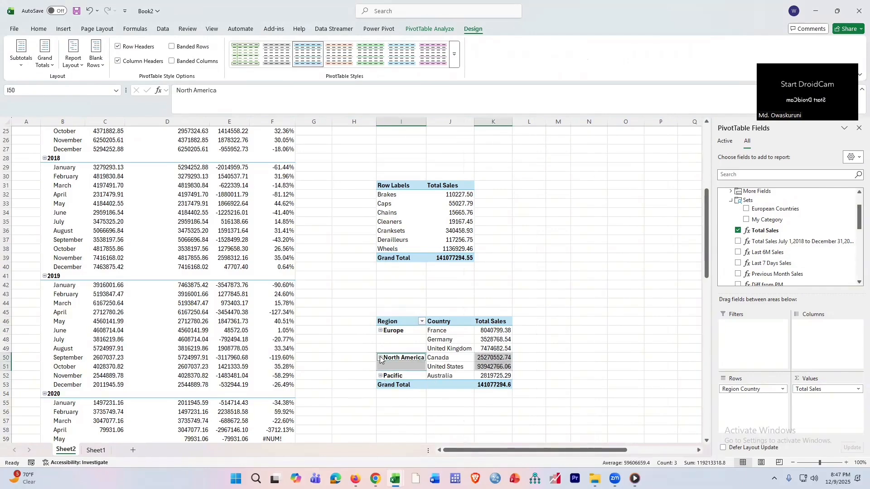
{"action": "left_click", "coordinate": [381, 357]}
{"action": "left_click", "coordinate": [382, 330]}
{"action": "left_click", "coordinate": [381, 331]}
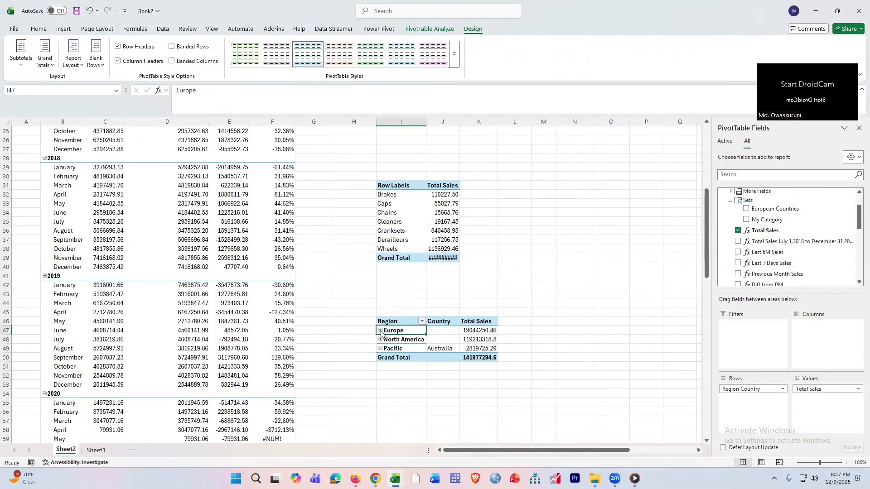
Expand the entire Region field at once, and collapse it back to region level
{"action": "left_click", "coordinate": [426, 29]}
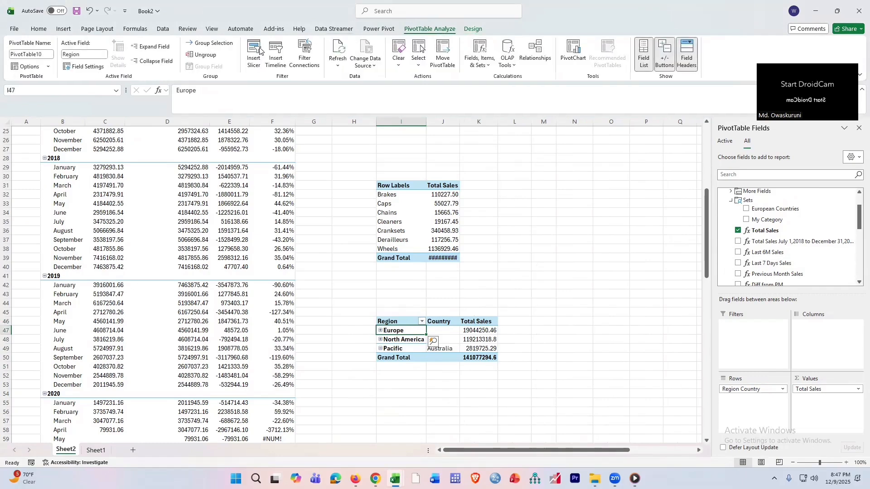
{"action": "left_click", "coordinate": [164, 47]}
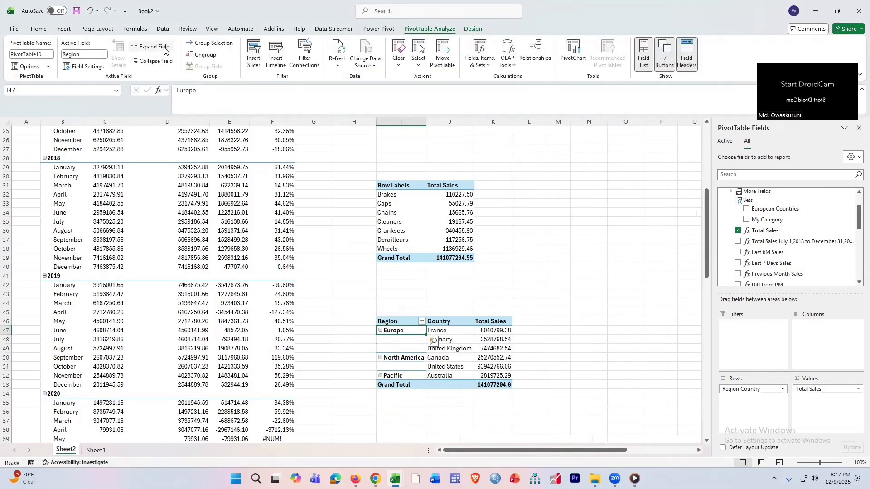
{"action": "left_click", "coordinate": [155, 61]}
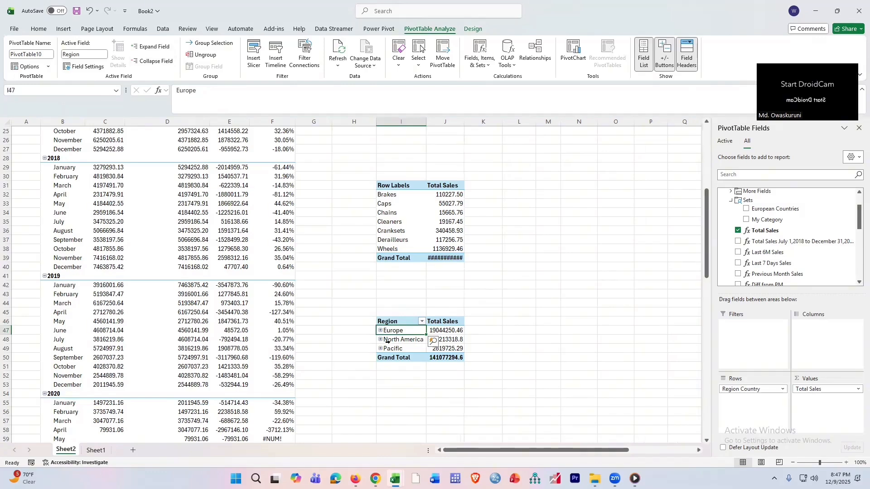
{"action": "left_click", "coordinate": [437, 334]}
{"action": "left_click", "coordinate": [394, 331]}
{"action": "left_click", "coordinate": [470, 29]}
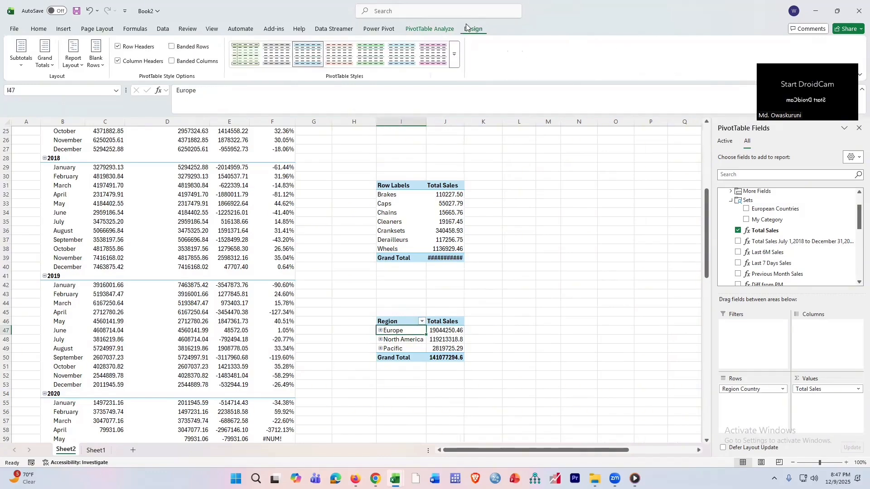
{"action": "left_click", "coordinate": [408, 30]}
{"action": "left_click", "coordinate": [379, 28]}
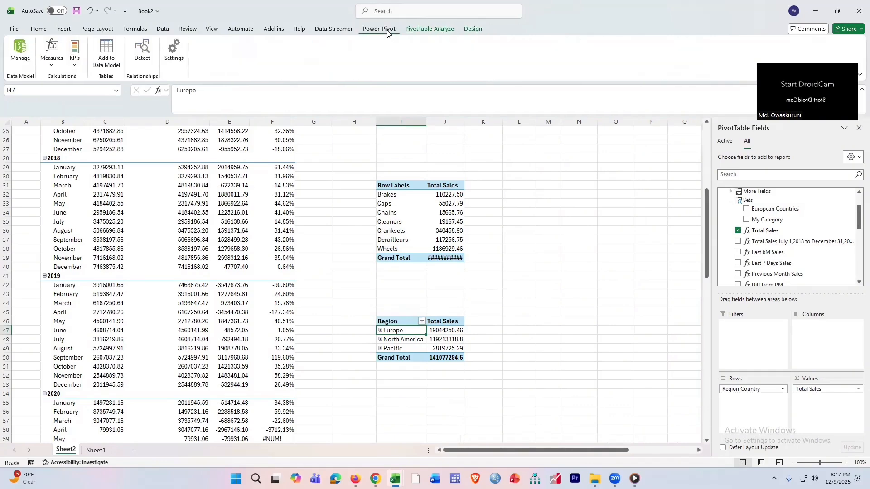
{"action": "left_click", "coordinate": [425, 29]}
{"action": "left_click", "coordinate": [473, 29]}
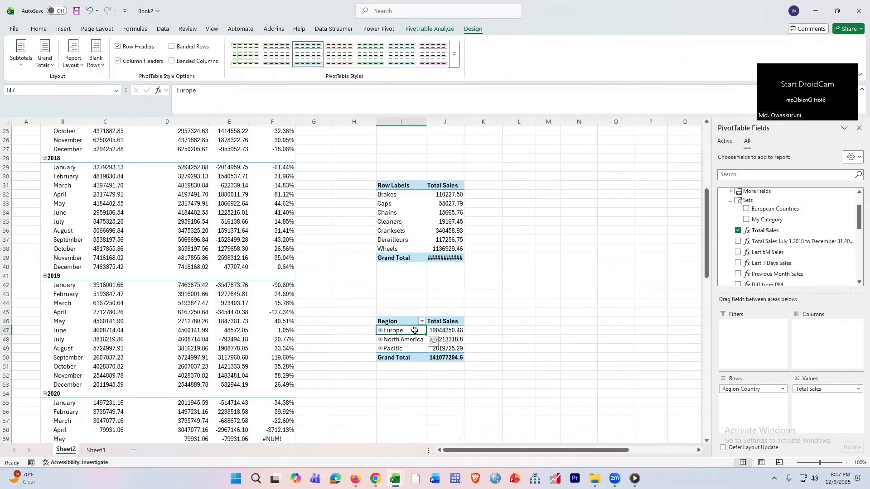
{"action": "left_click", "coordinate": [437, 331]}
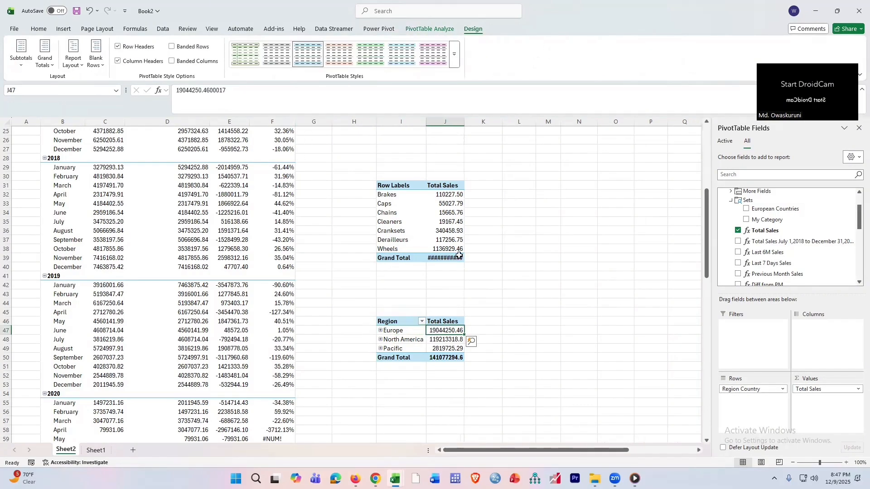
{"action": "left_click", "coordinate": [429, 29]}
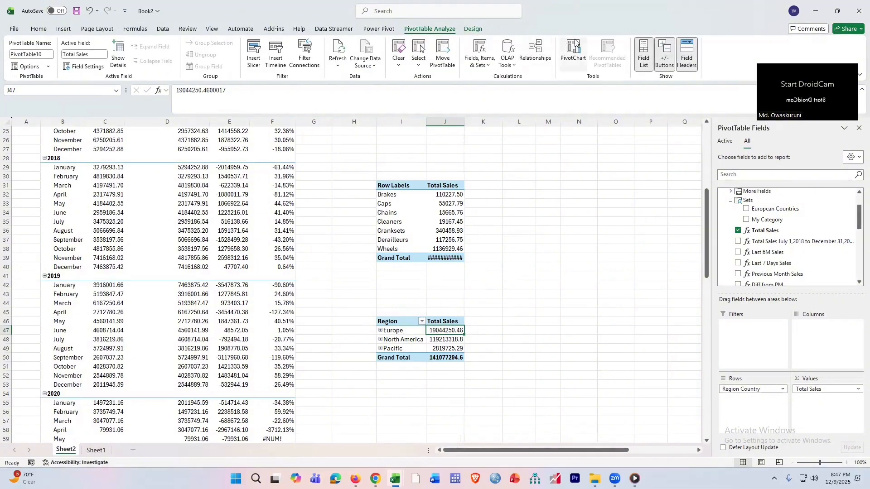
Insert a PivotChart from the Region Country PivotTable and place it beside the table
{"action": "left_click", "coordinate": [573, 54]}
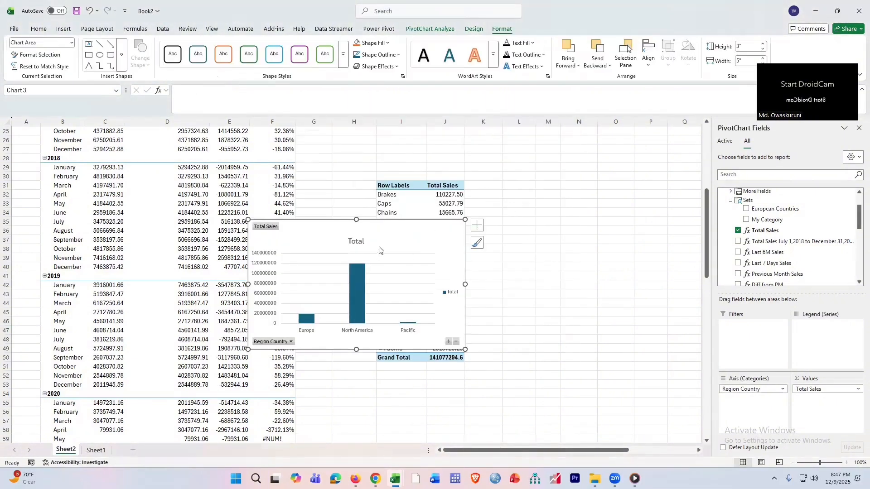
{"action": "left_click_drag", "start_coordinate": [380, 250], "coordinate": [637, 248]}
Drill down into the North America column of the PivotChart to show its countries
{"action": "left_click", "coordinate": [569, 311]}
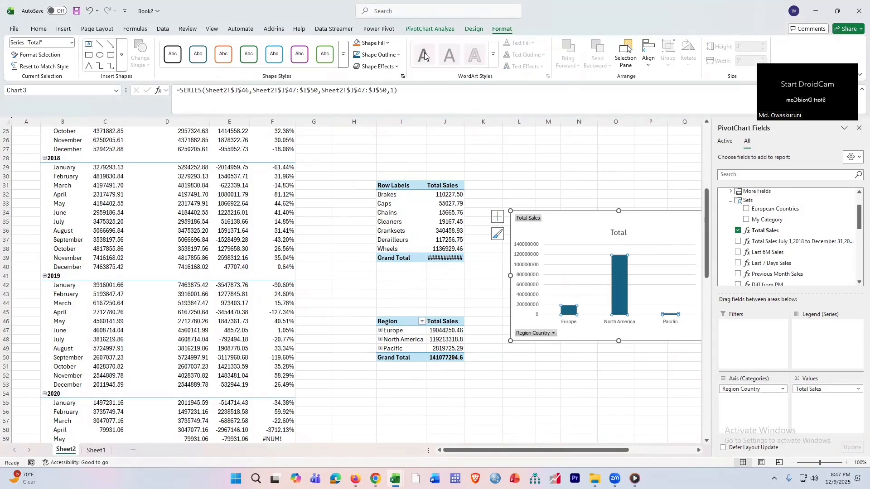
{"action": "left_click", "coordinate": [433, 28]}
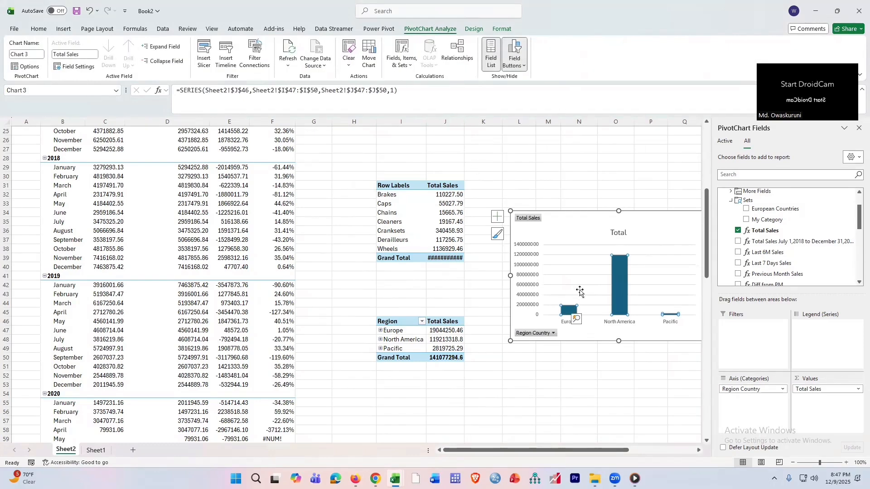
{"action": "left_click", "coordinate": [617, 277]}
{"action": "left_click", "coordinate": [566, 315]}
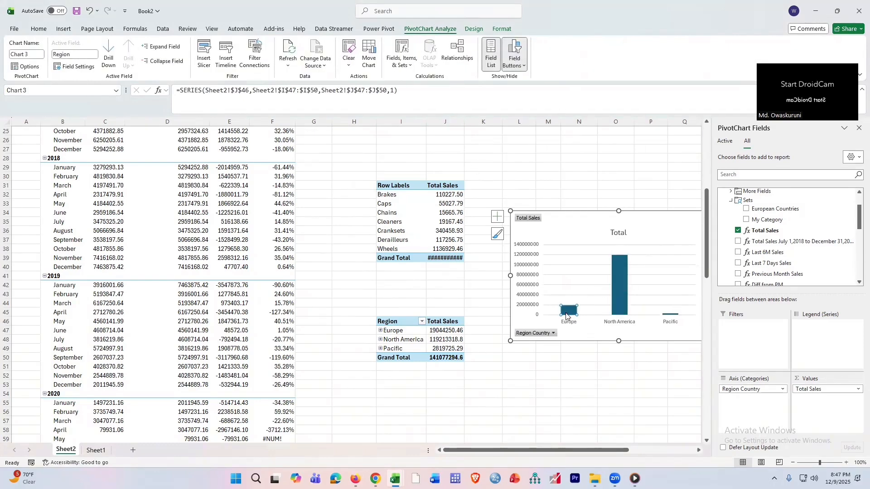
{"action": "left_click", "coordinate": [626, 288]}
{"action": "mouse_move", "coordinate": [622, 279]}
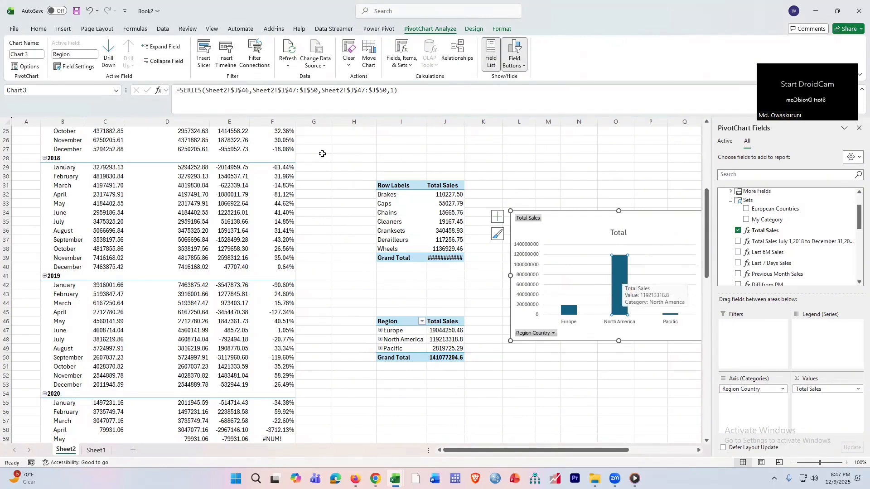
{"action": "double_click", "coordinate": [623, 275]}
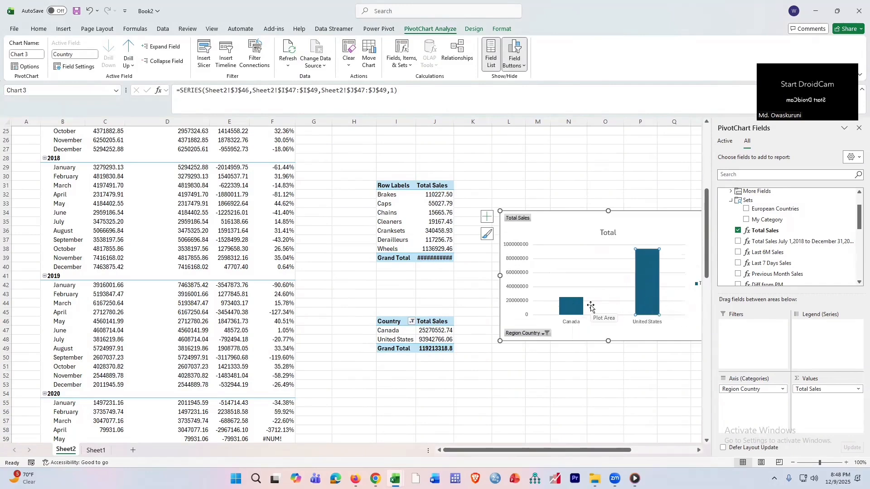
Drill the PivotChart back up to Region level and drill down into the Europe column's countries
{"action": "mouse_move", "coordinate": [648, 291]}
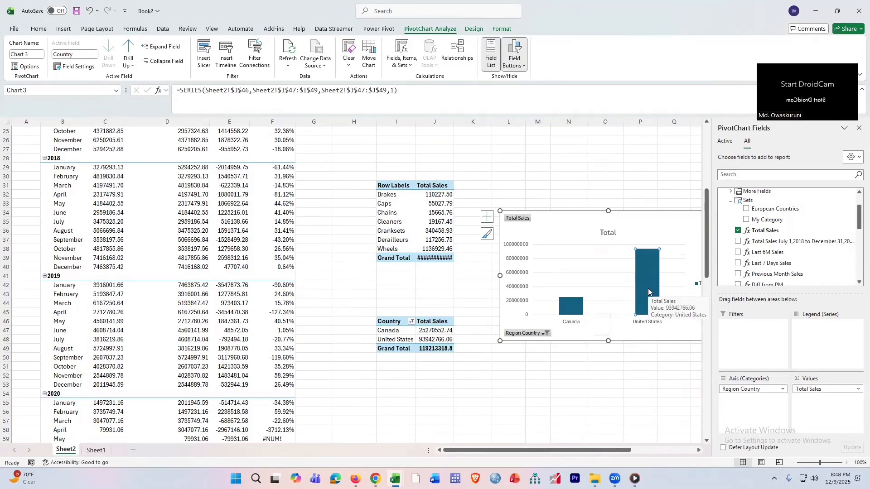
{"action": "left_click", "coordinate": [578, 311]}
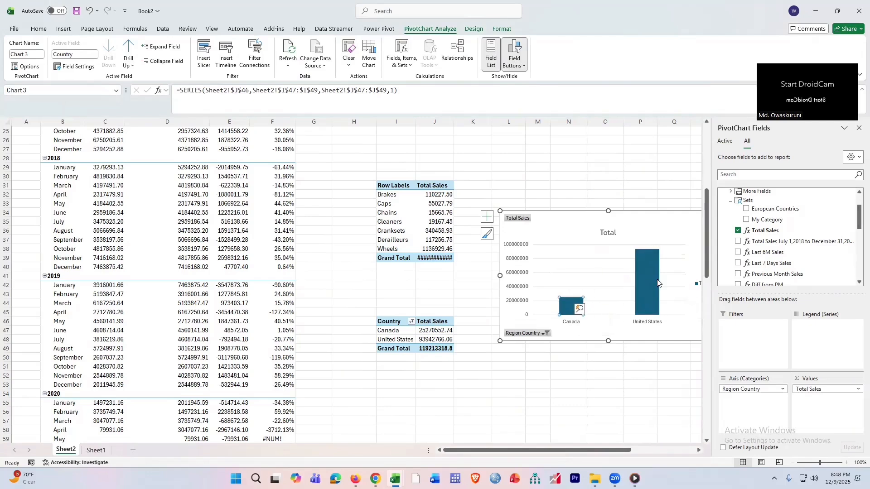
{"action": "mouse_move", "coordinate": [658, 282]}
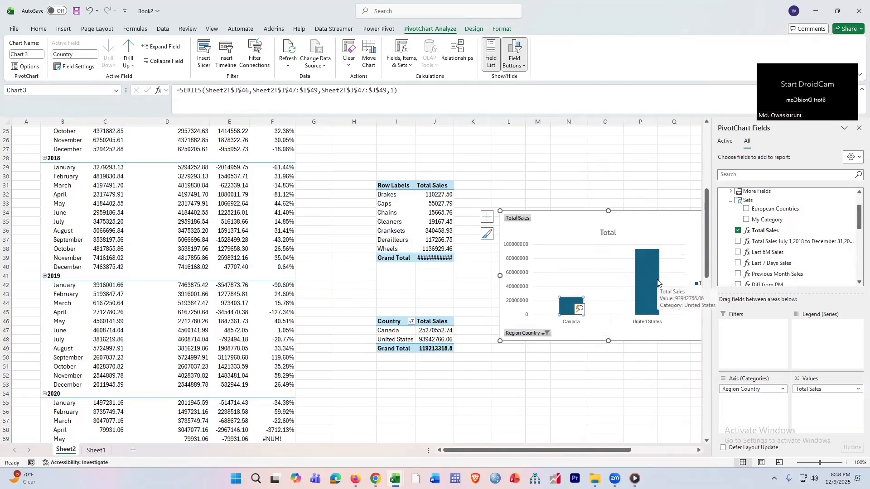
{"action": "left_click", "coordinate": [129, 53]}
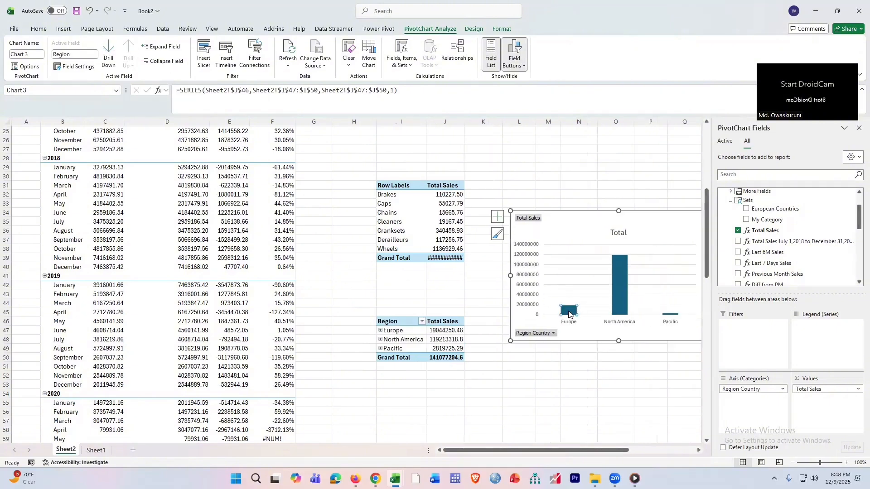
{"action": "double_click", "coordinate": [568, 313]}
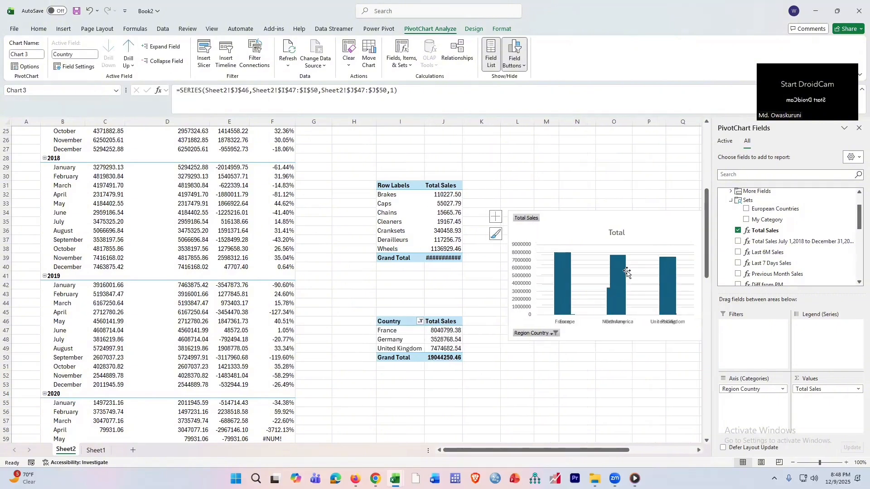
Try repositioning the PivotChart over and below the PivotTable, and return it to its original place at Region level
{"action": "left_click", "coordinate": [659, 217]}
{"action": "left_click_drag", "start_coordinate": [631, 237], "coordinate": [485, 316]}
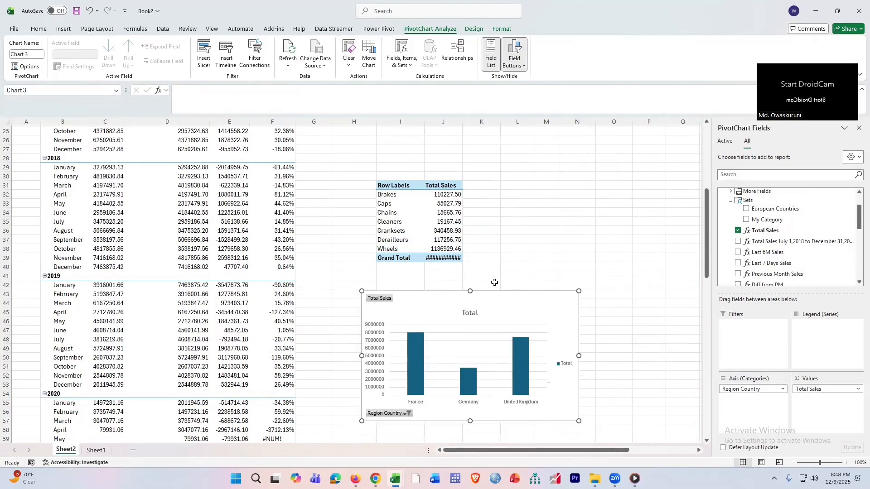
{"action": "scroll", "coordinate": [506, 255], "scroll_direction": "down", "scroll_amount": 4}
{"action": "left_click_drag", "start_coordinate": [508, 252], "coordinate": [535, 275]}
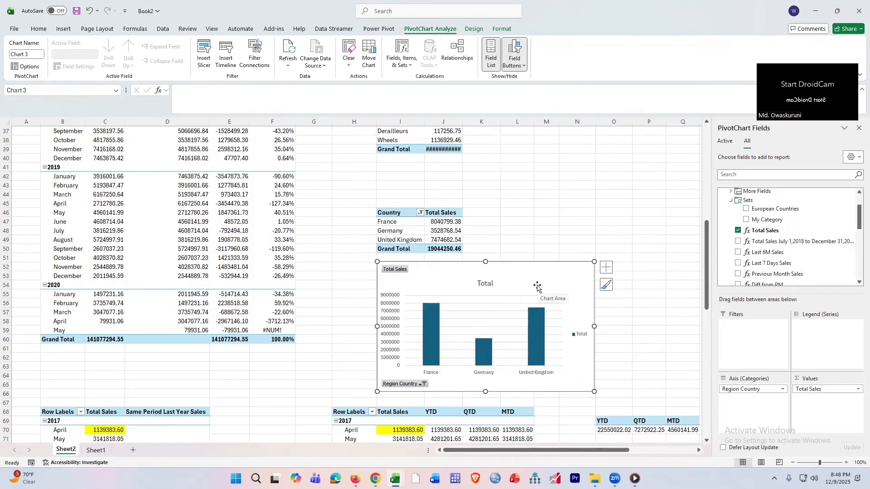
{"action": "left_click_drag", "start_coordinate": [539, 280], "coordinate": [524, 198]}
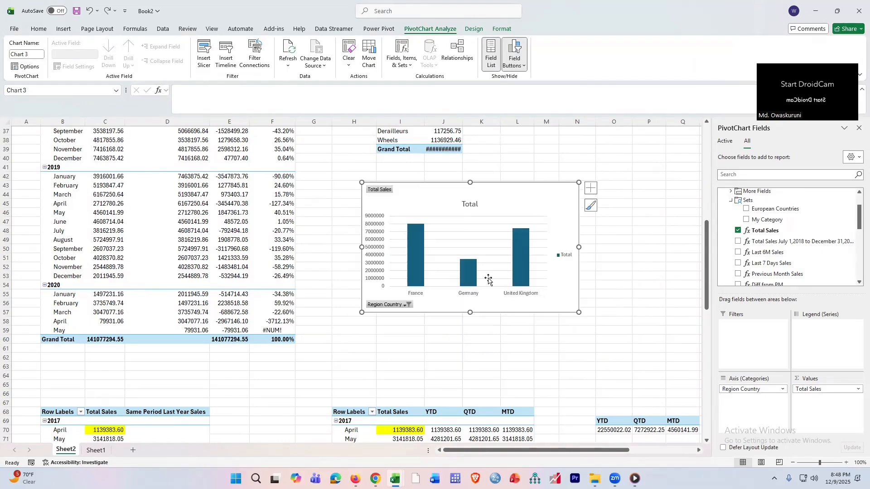
{"action": "scroll", "coordinate": [499, 281], "scroll_direction": "up", "scroll_amount": 3}
{"action": "left_click", "coordinate": [468, 349]}
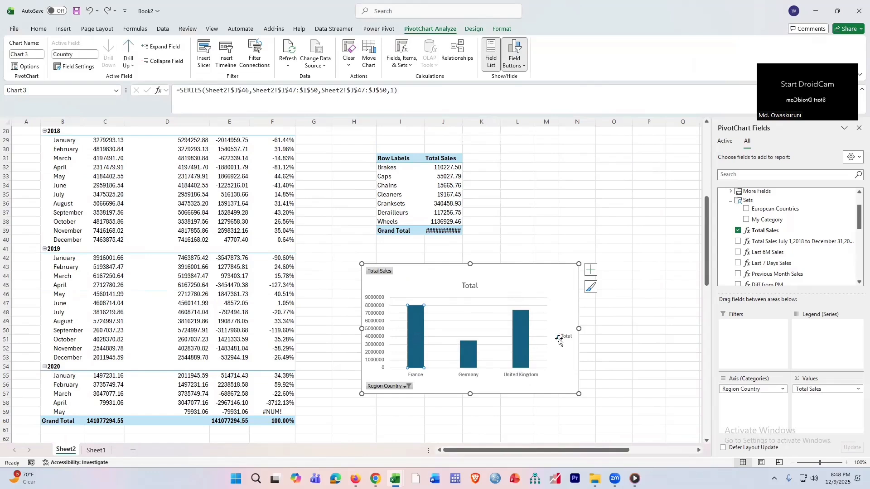
{"action": "left_click_drag", "start_coordinate": [375, 392], "coordinate": [522, 312]}
{"action": "double_click", "coordinate": [526, 306]}
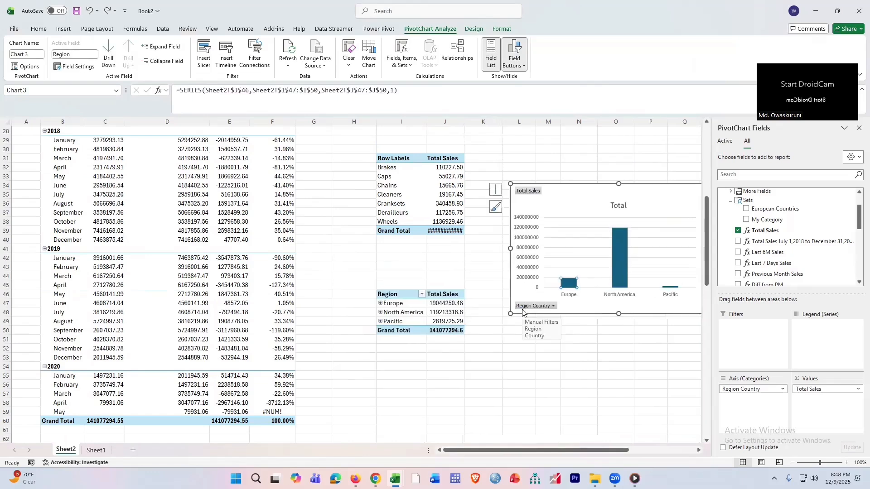
Drill down into North America in the PivotChart again and drill back up to the Region level
{"action": "left_click", "coordinate": [571, 277]}
{"action": "double_click", "coordinate": [622, 257]}
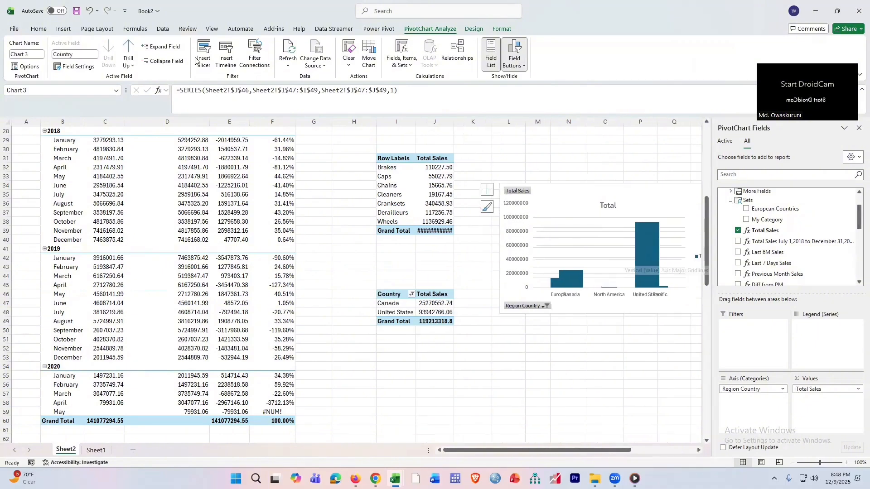
{"action": "left_click", "coordinate": [127, 53]}
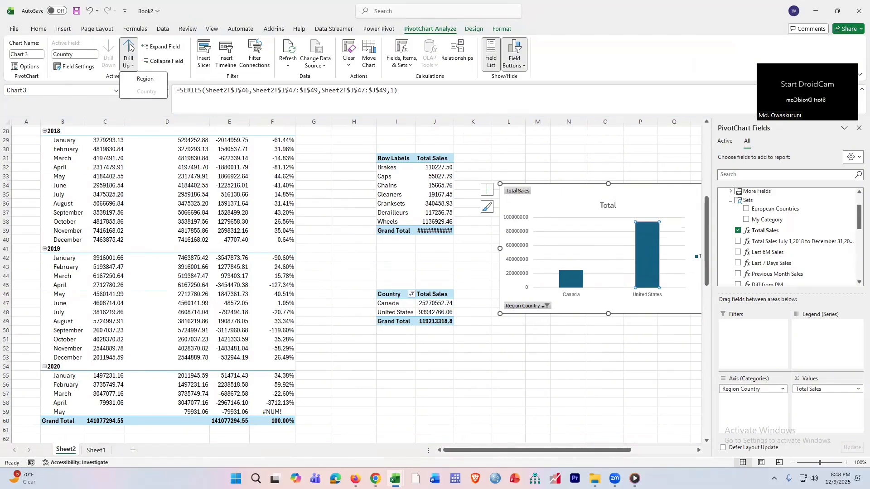
{"action": "left_click", "coordinate": [136, 79]}
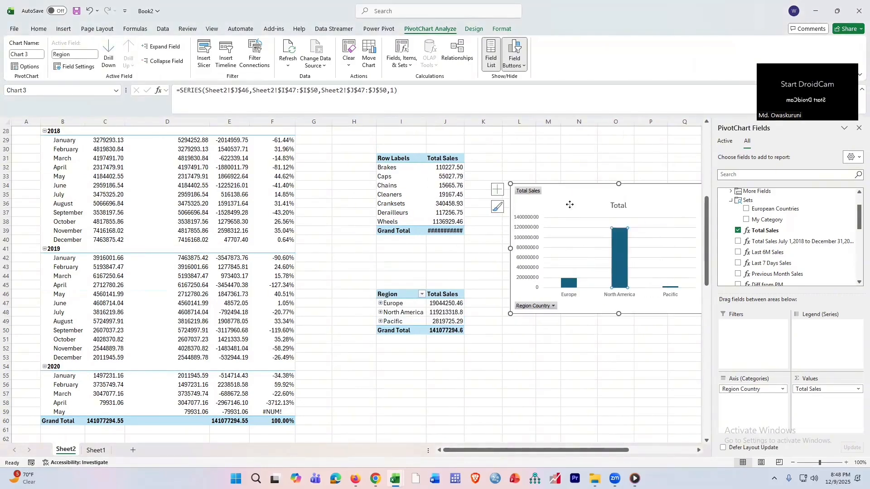
Move the PivotChart down beside the Region Country PivotTable and check the field options available for the table's Europe row
{"action": "left_click_drag", "start_coordinate": [569, 201], "coordinate": [542, 249]}
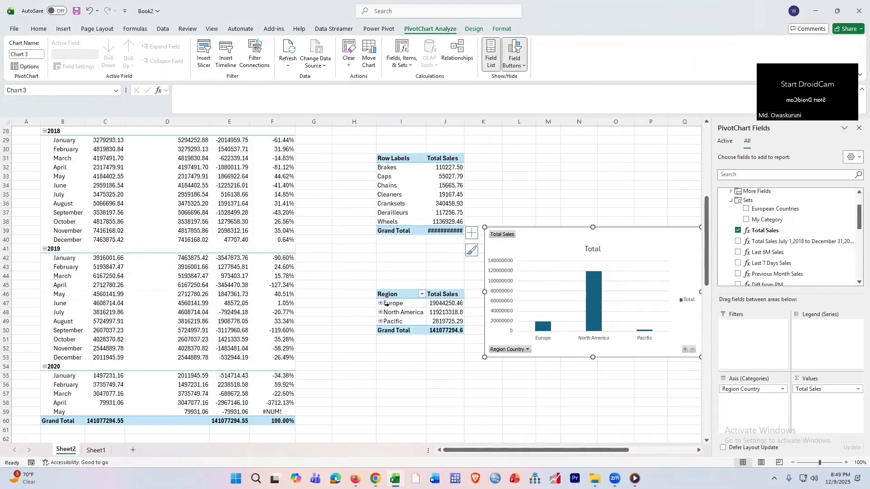
{"action": "left_click_drag", "start_coordinate": [386, 304], "coordinate": [442, 302]}
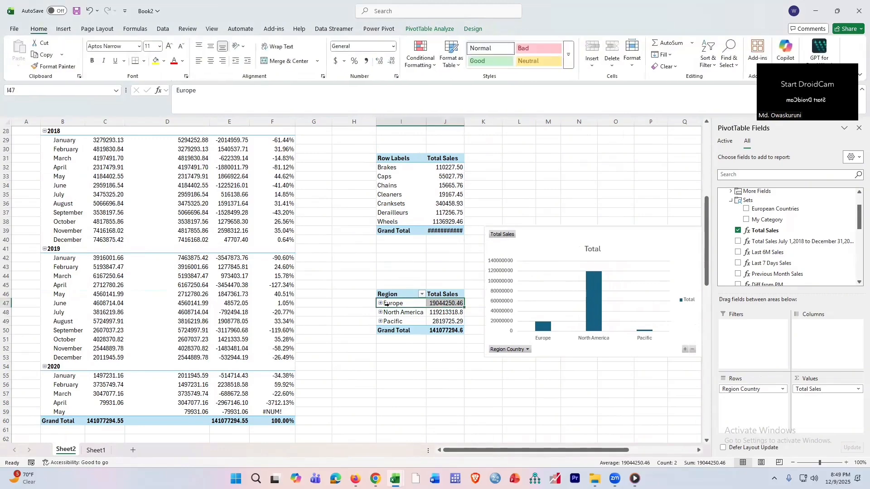
{"action": "left_click", "coordinate": [429, 28]}
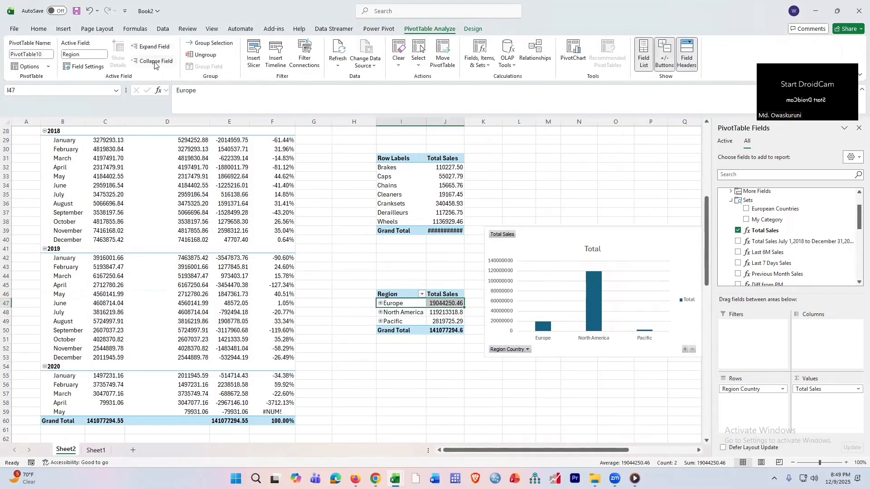
{"action": "left_click", "coordinate": [568, 247]}
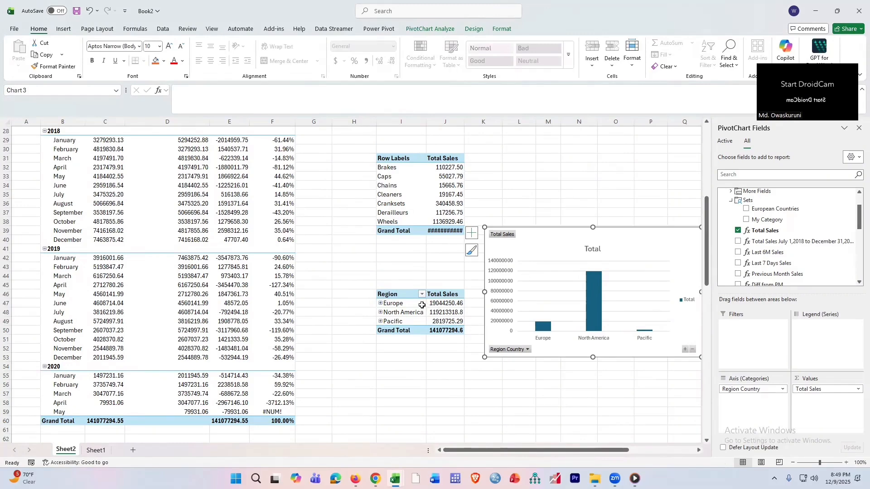
{"action": "mouse_move", "coordinate": [586, 283]}
Move the whole My Category PivotTable to cell I58, below the Region Country PivotTable
{"action": "left_click", "coordinate": [419, 189]}
{"action": "key", "text": "ctrl+a"}
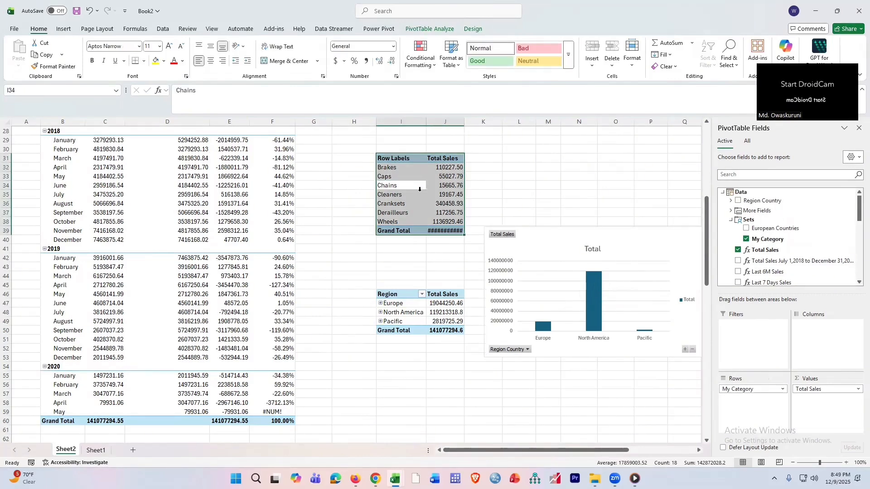
{"action": "key", "text": "ctrl+x"}
{"action": "scroll", "coordinate": [398, 365], "scroll_direction": "down", "scroll_amount": 2}
{"action": "left_click", "coordinate": [400, 347]}
{"action": "key", "text": "ctrl+v"}
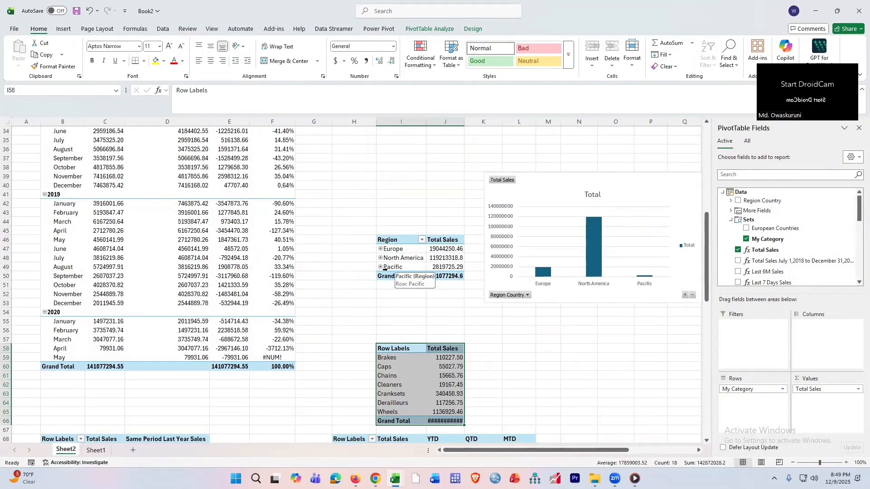
Replace the My Category set with the Country field in the rows of the PivotTable at I58
{"action": "scroll", "coordinate": [406, 270], "scroll_direction": "down", "scroll_amount": 1}
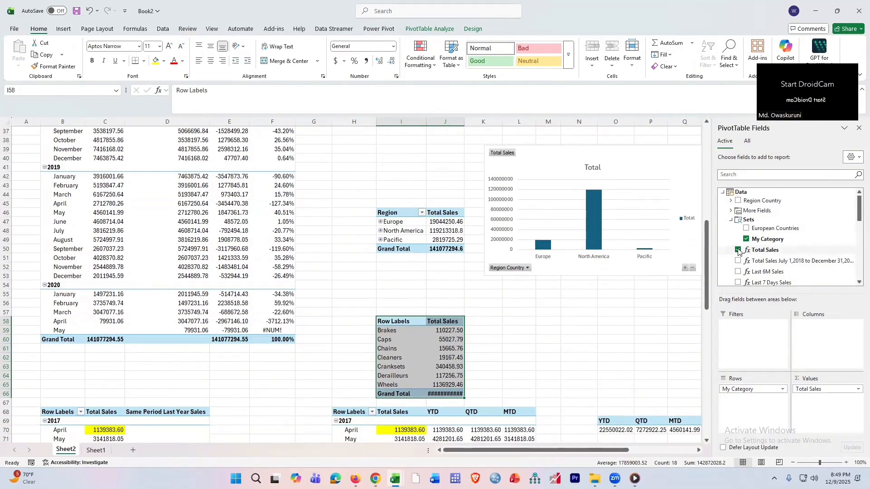
{"action": "left_click", "coordinate": [746, 239]}
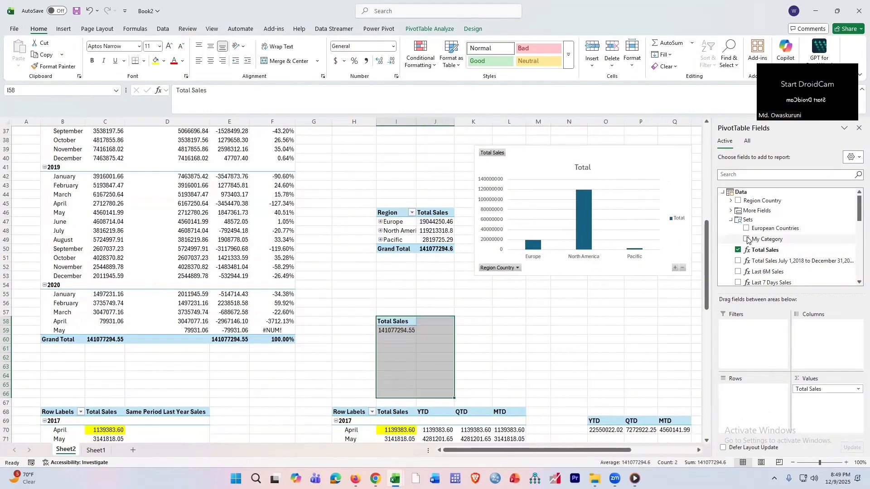
{"action": "scroll", "coordinate": [754, 243], "scroll_direction": "down", "scroll_amount": 2}
{"action": "scroll", "coordinate": [761, 245], "scroll_direction": "up", "scroll_amount": 2}
{"action": "left_click", "coordinate": [731, 202]}
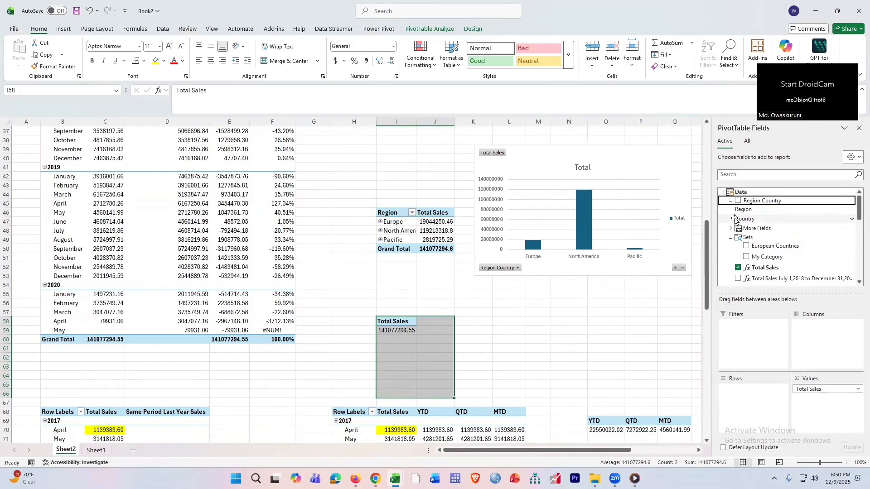
{"action": "scroll", "coordinate": [755, 240], "scroll_direction": "down", "scroll_amount": 3}
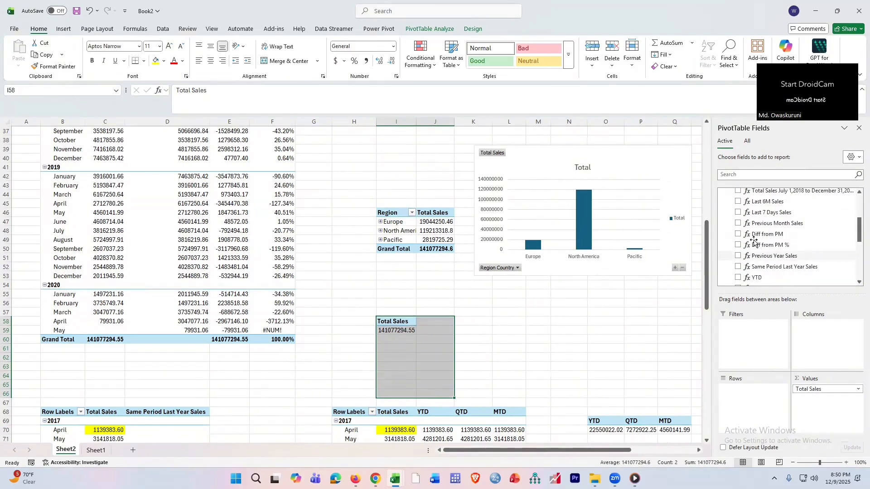
{"action": "left_click", "coordinate": [749, 174]}
{"action": "type", "text": "cou"}
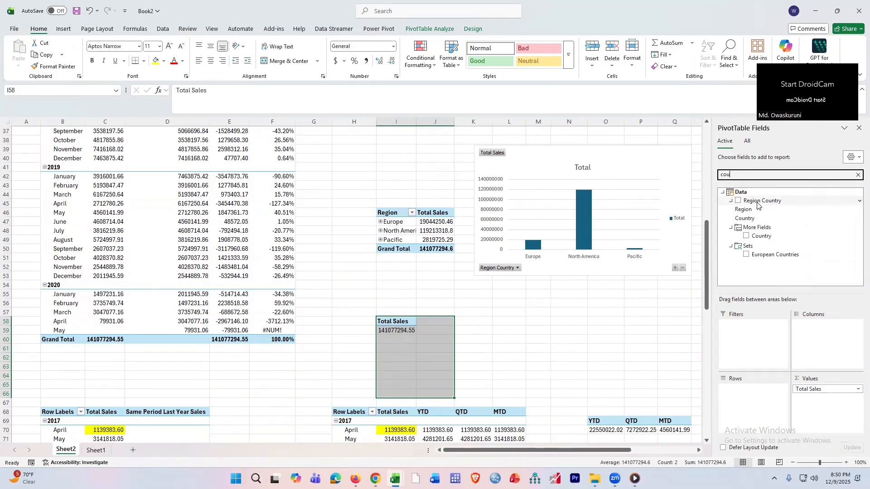
{"action": "left_click", "coordinate": [746, 236]}
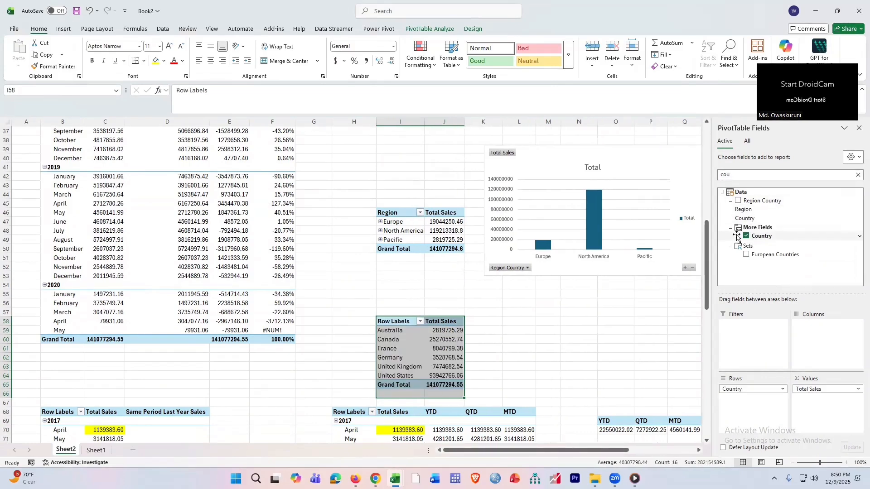
Change the report layout of the Country PivotTable to tabular form
{"action": "left_click", "coordinate": [400, 338]}
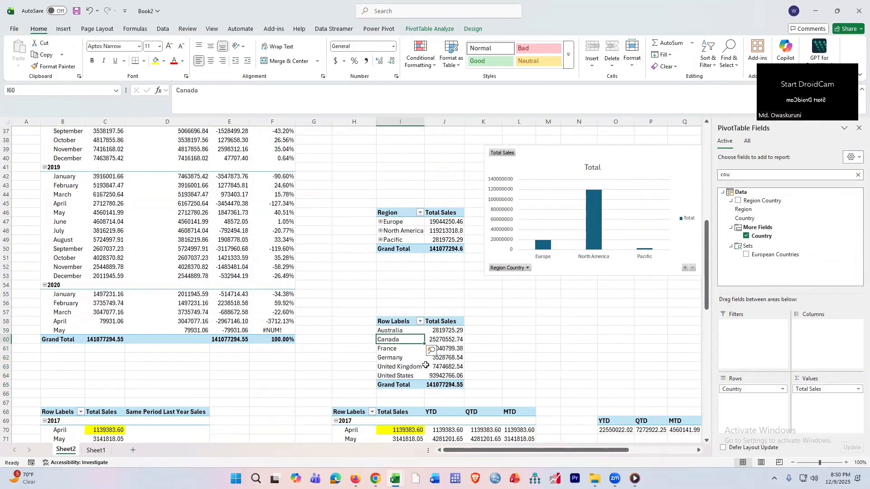
{"action": "left_click", "coordinate": [419, 321]}
{"action": "key", "text": "Escape"}
{"action": "left_click", "coordinate": [473, 28]}
{"action": "left_click", "coordinate": [73, 54]}
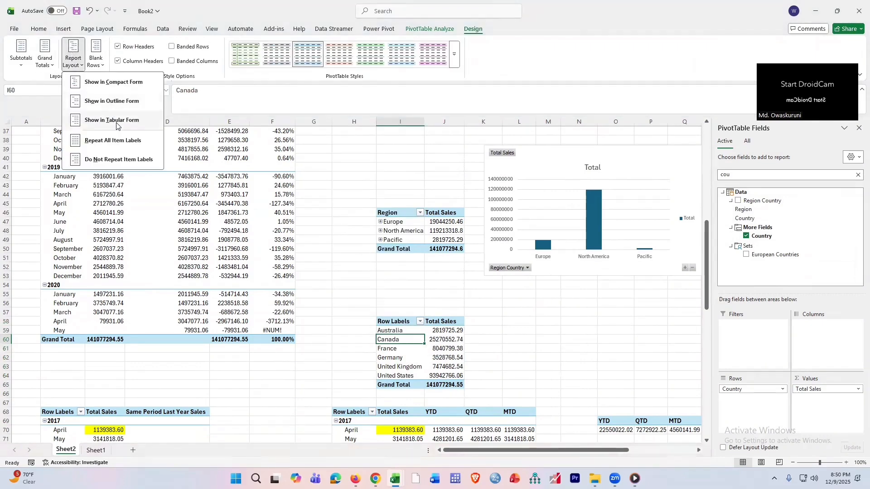
{"action": "left_click", "coordinate": [111, 120]}
{"action": "scroll", "coordinate": [34, 295], "scroll_direction": "down", "scroll_amount": 4}
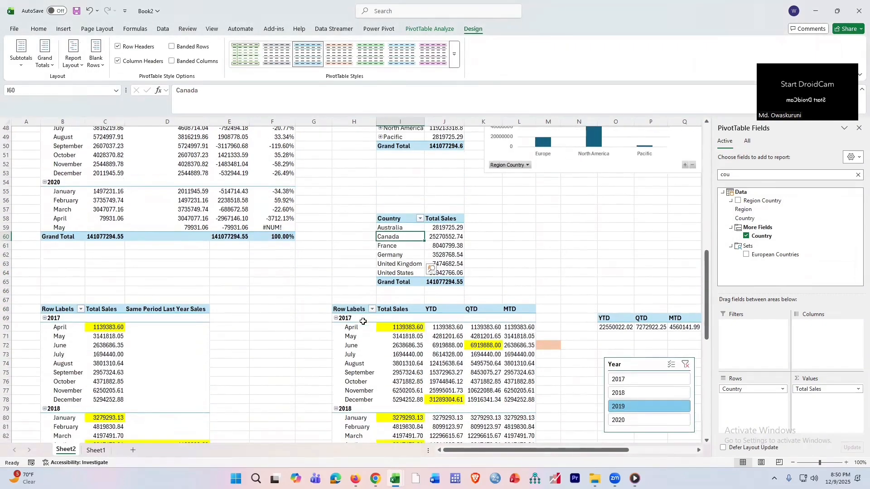
{"action": "left_click_drag", "start_coordinate": [6, 294], "coordinate": [6, 185]}
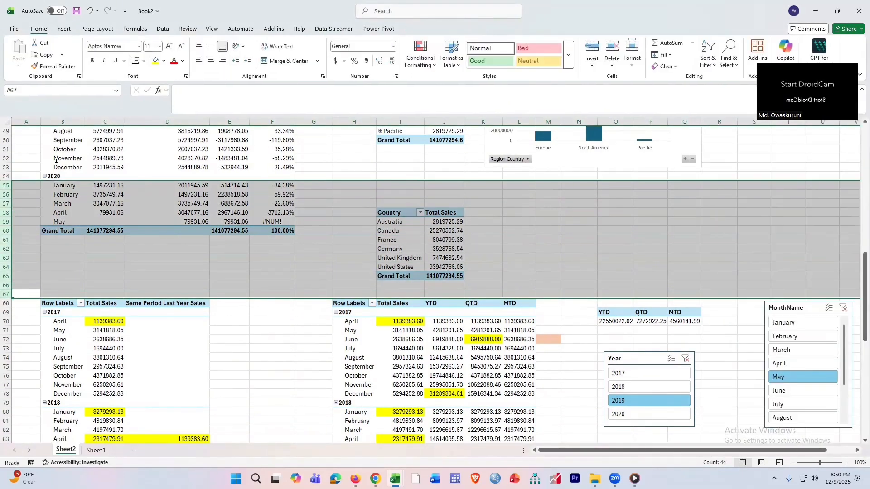
{"action": "left_click", "coordinate": [359, 246]}
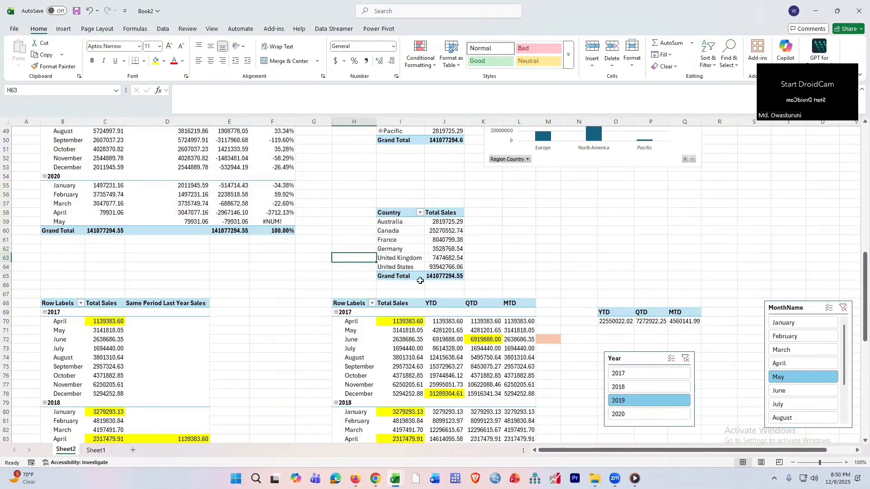
{"action": "left_click", "coordinate": [400, 293]}
{"action": "left_click_drag", "start_coordinate": [6, 285], "coordinate": [6, 285]}
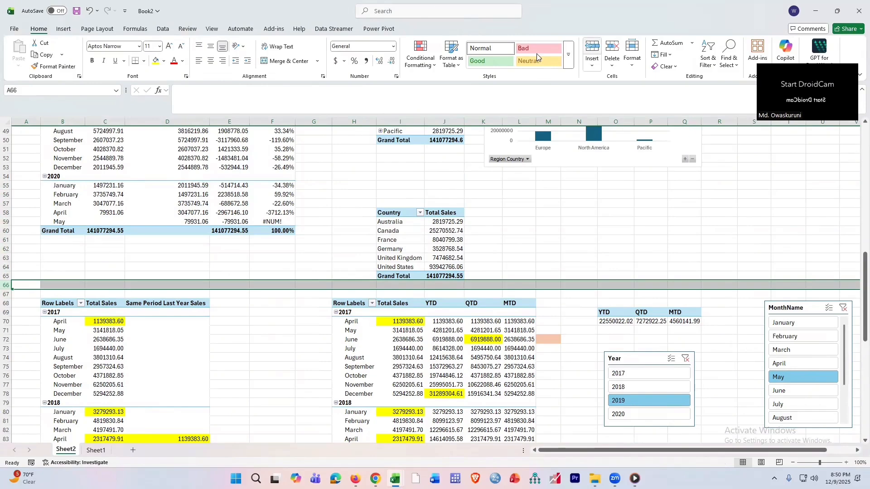
Copy the whole Country PivotTable from I58:J65 to cell B124, below the other PivotTables
{"action": "left_click", "coordinate": [453, 240]}
{"action": "left_click_drag", "start_coordinate": [385, 212], "coordinate": [429, 277]}
{"action": "key", "text": "ctrl+c"}
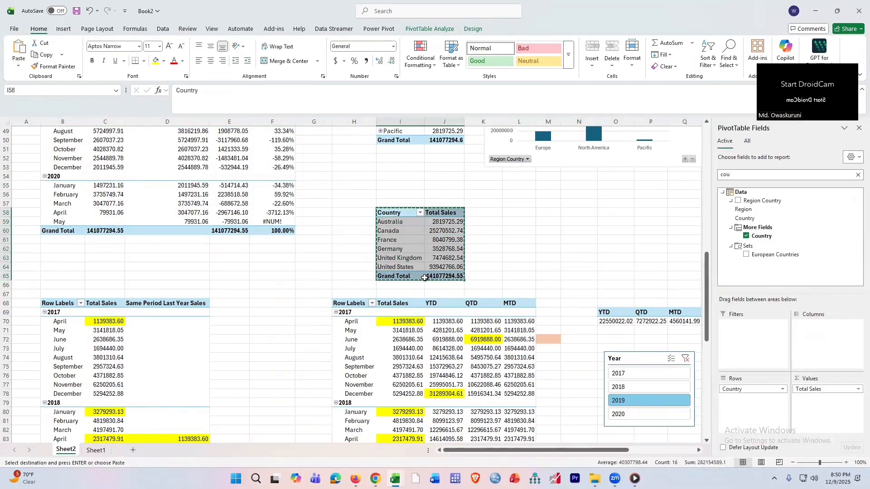
{"action": "scroll", "coordinate": [429, 276], "scroll_direction": "down", "scroll_amount": 1, "text": "ctrl"}
{"action": "scroll", "coordinate": [278, 342], "scroll_direction": "down", "scroll_amount": 13}
{"action": "scroll", "coordinate": [17, 243], "scroll_direction": "down", "scroll_amount": 5}
{"action": "left_click", "coordinate": [43, 221]}
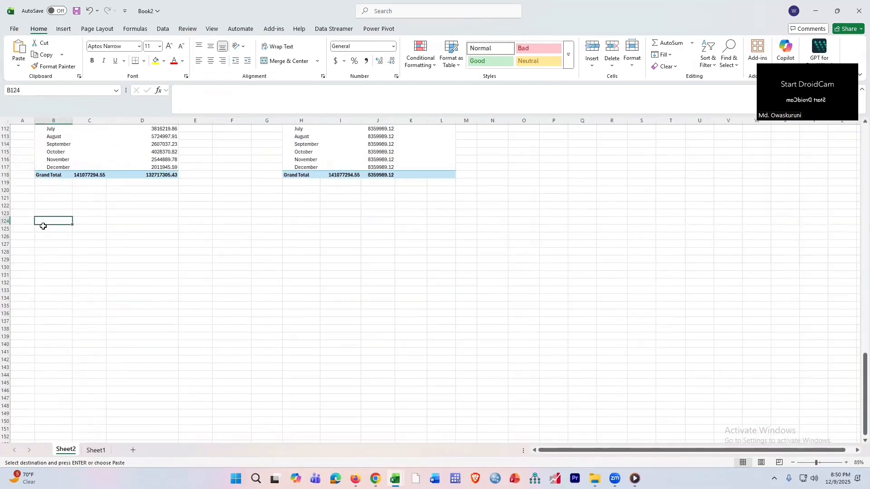
{"action": "key", "text": "Return"}
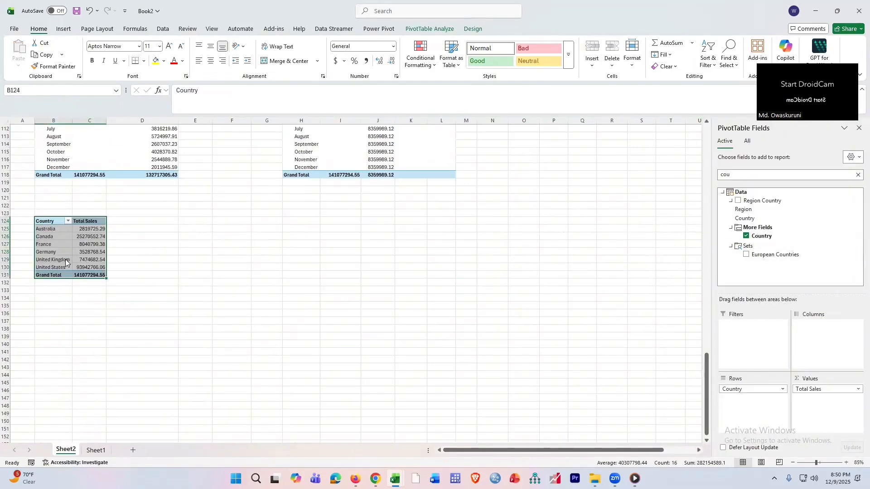
Start a new KPI from the copied Country PivotTable, based on Total Sales with an absolute target of 7,000,000
{"action": "left_click", "coordinate": [80, 251]}
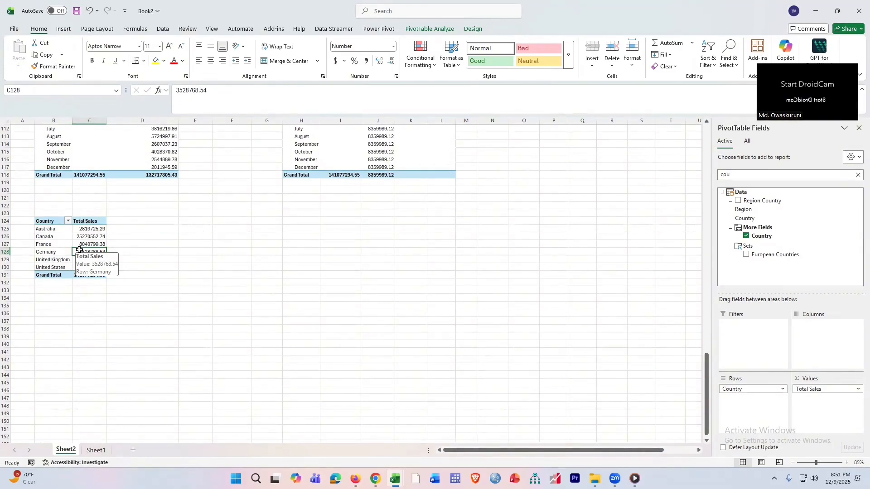
{"action": "left_click", "coordinate": [380, 29]}
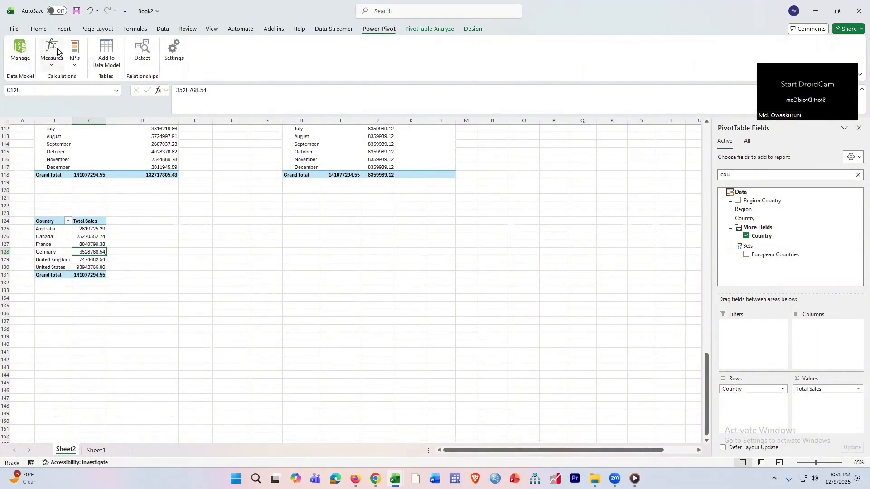
{"action": "left_click", "coordinate": [75, 54]}
{"action": "left_click", "coordinate": [84, 77]}
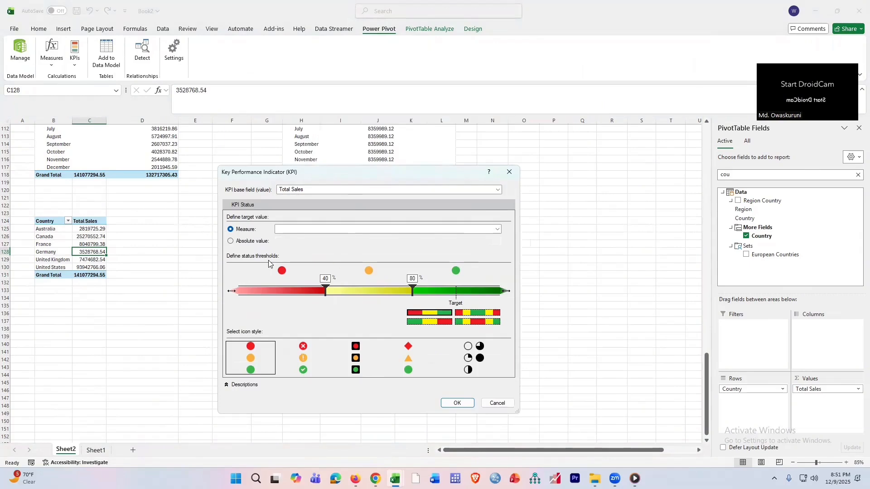
{"action": "left_click", "coordinate": [243, 241]}
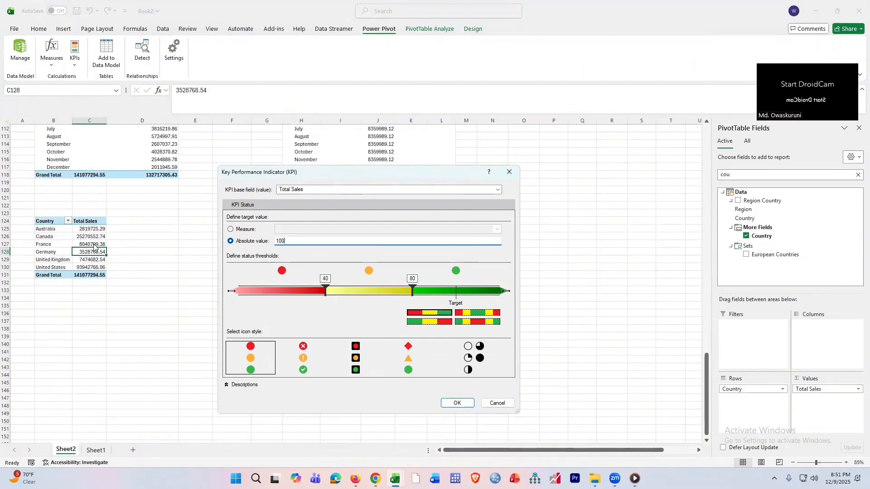
{"action": "left_click_drag", "start_coordinate": [295, 240], "coordinate": [277, 243]}
{"action": "type", "text": "7,000,000"}
{"action": "left_click", "coordinate": [413, 279]}
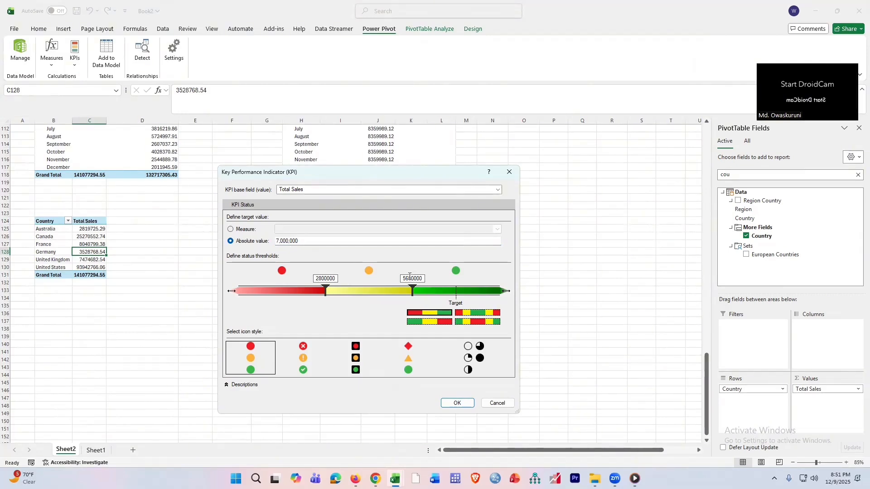
{"action": "left_click_drag", "start_coordinate": [300, 240], "coordinate": [277, 241]}
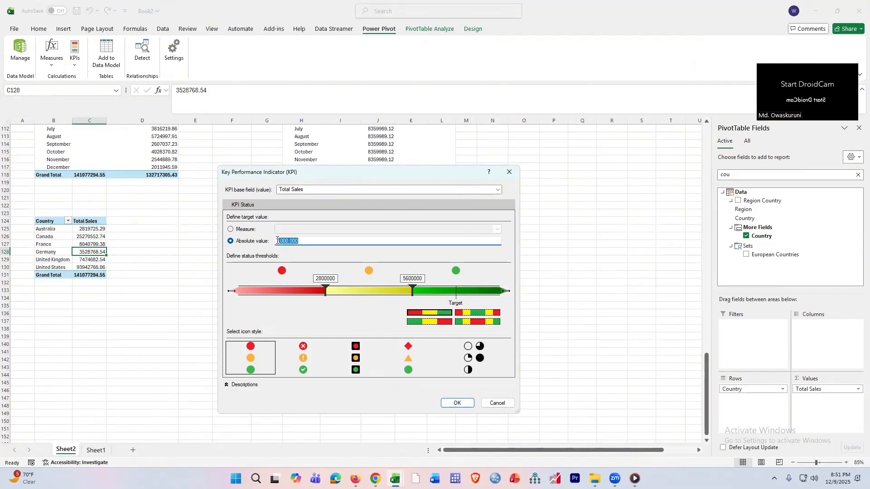
{"action": "left_click_drag", "start_coordinate": [409, 278], "coordinate": [403, 278]}
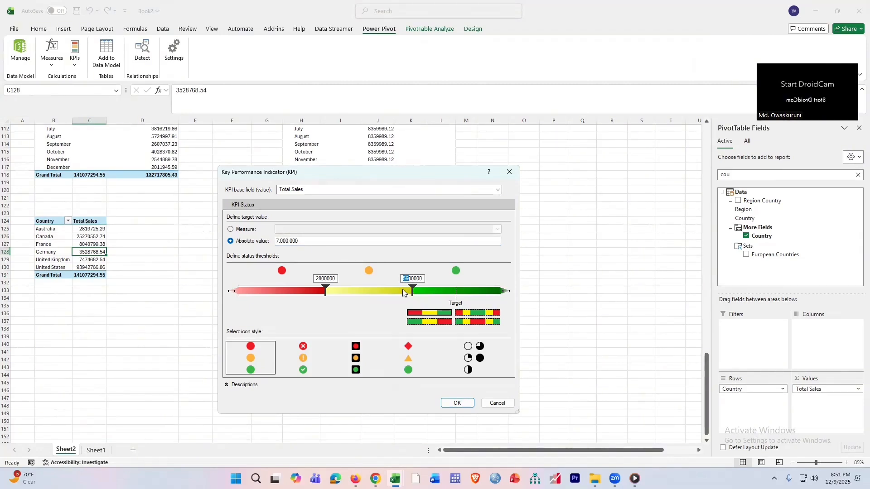
Change the KPI's absolute target value to 10,00,000
{"action": "left_click_drag", "start_coordinate": [299, 241], "coordinate": [254, 239]}
{"action": "type", "text": "10,00,"}
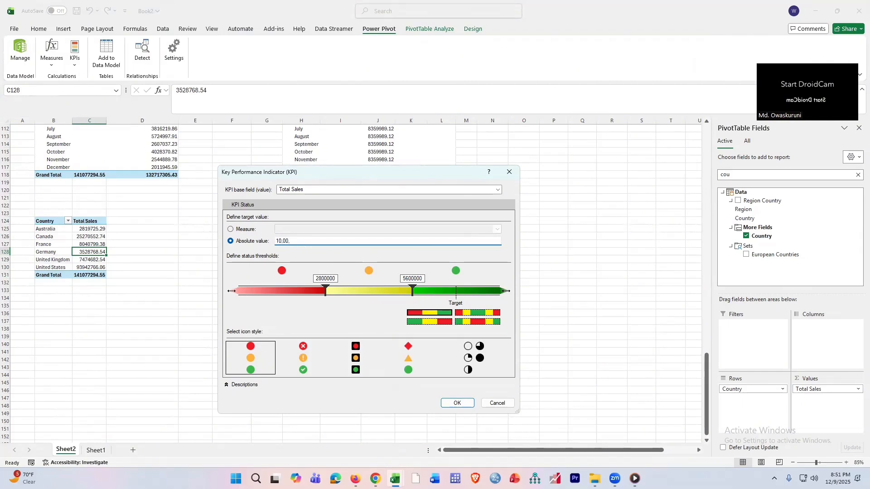
{"action": "type", "text": "000"}
{"action": "left_click", "coordinate": [410, 279]}
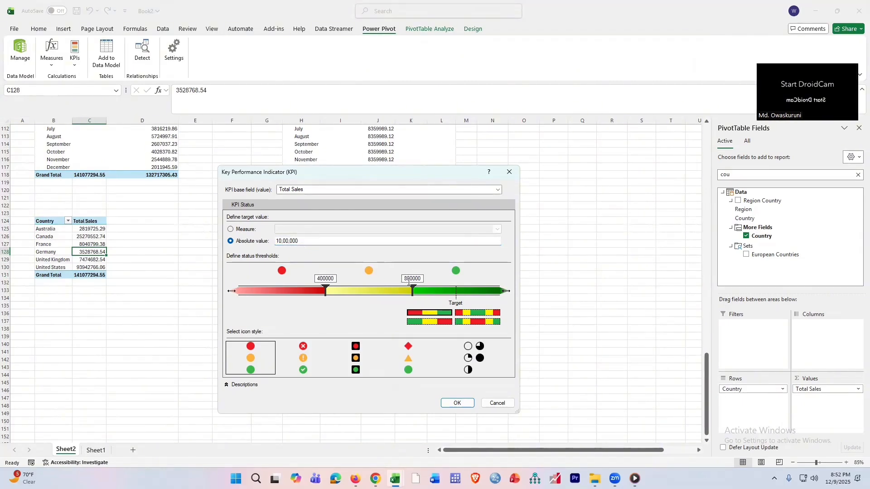
Set the KPI's upper status threshold to 700000 and its lower one to 300000
{"action": "left_click_drag", "start_coordinate": [408, 280], "coordinate": [399, 282]}
{"action": "type", "text": "7"}
{"action": "left_click", "coordinate": [327, 289]}
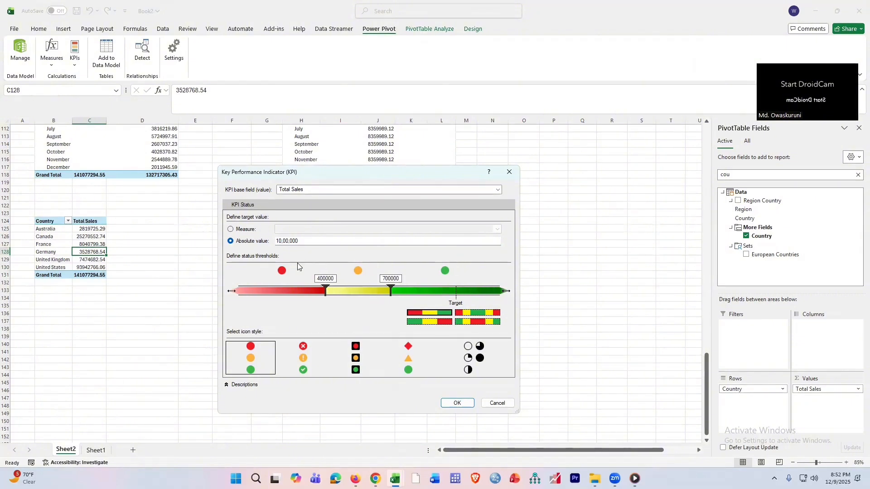
{"action": "double_click", "coordinate": [322, 278]}
{"action": "left_click", "coordinate": [319, 279]}
{"action": "key", "text": "BackSpace"}
{"action": "type", "text": "3"}
Choose the cross, exclamation and check mark icon style and create the Total Sales KPI
{"action": "left_click", "coordinate": [303, 353]}
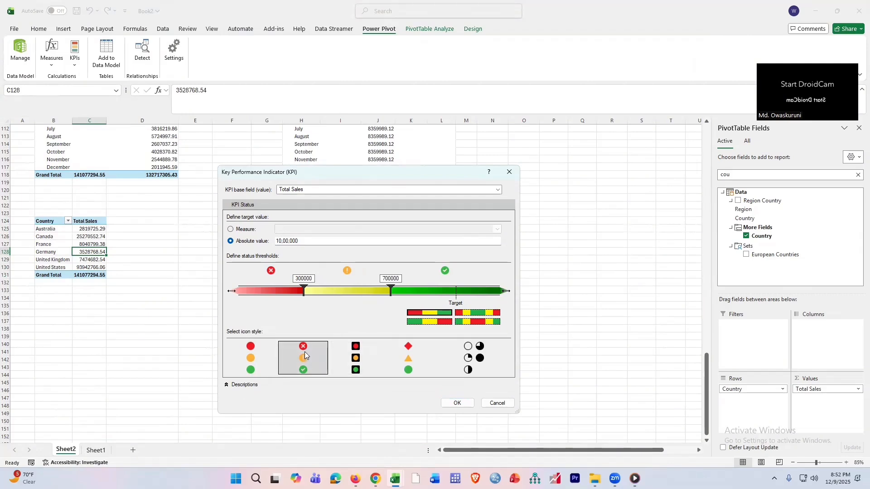
{"action": "left_click", "coordinate": [374, 354]}
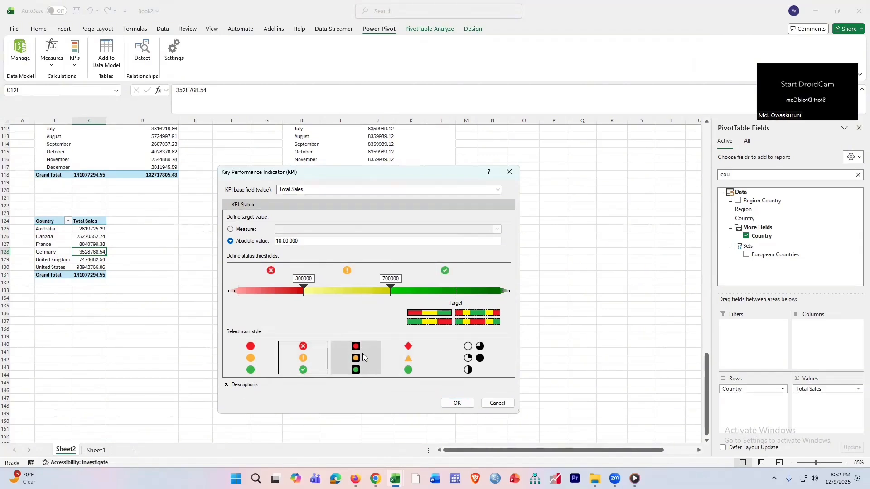
{"action": "left_click", "coordinate": [457, 403]}
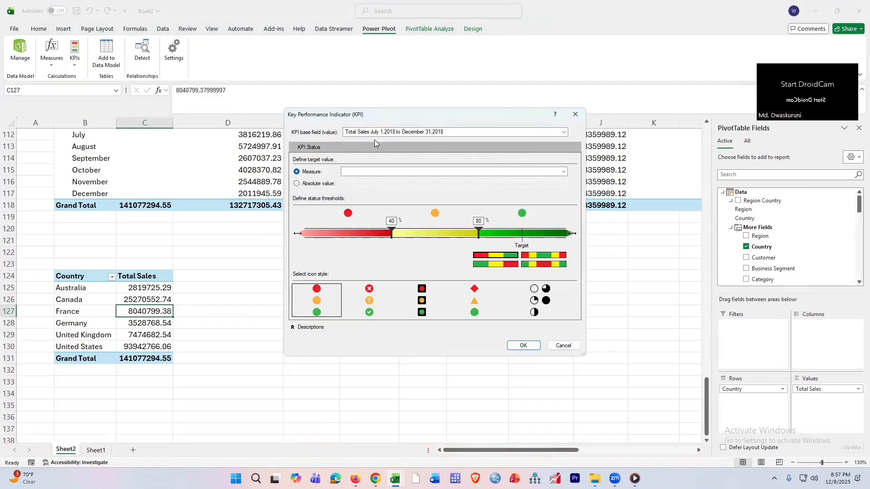
Base the new KPI on Total Sales and give it an absolute target value of 10000000
{"action": "left_click", "coordinate": [384, 131]}
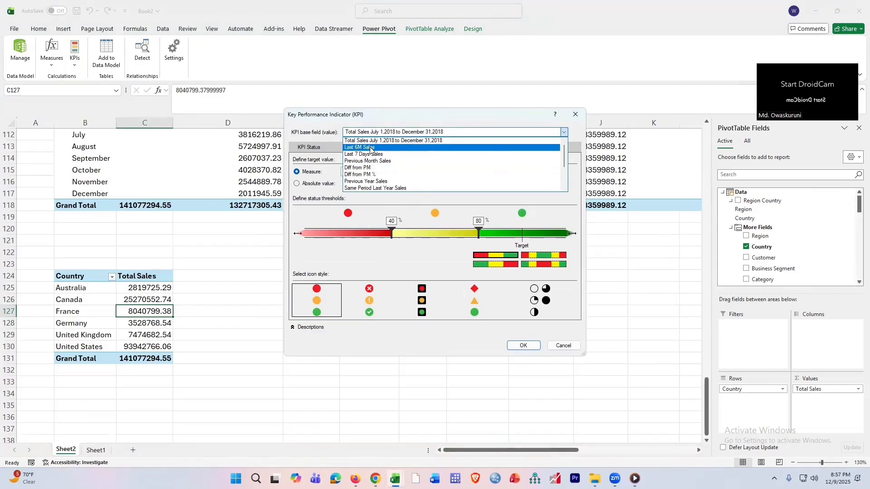
{"action": "scroll", "coordinate": [360, 181], "scroll_direction": "down", "scroll_amount": 3}
{"action": "left_click", "coordinate": [358, 190]}
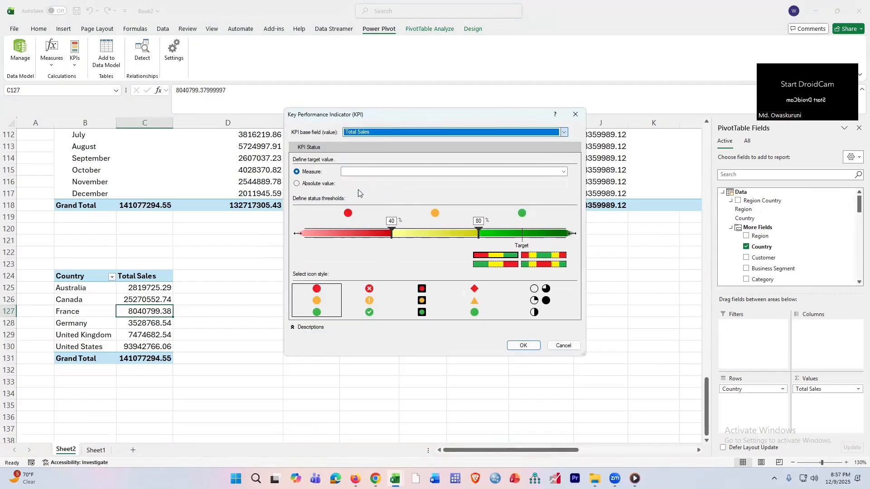
{"action": "left_click", "coordinate": [369, 172]}
{"action": "left_click", "coordinate": [347, 171]}
{"action": "left_click", "coordinate": [309, 182]}
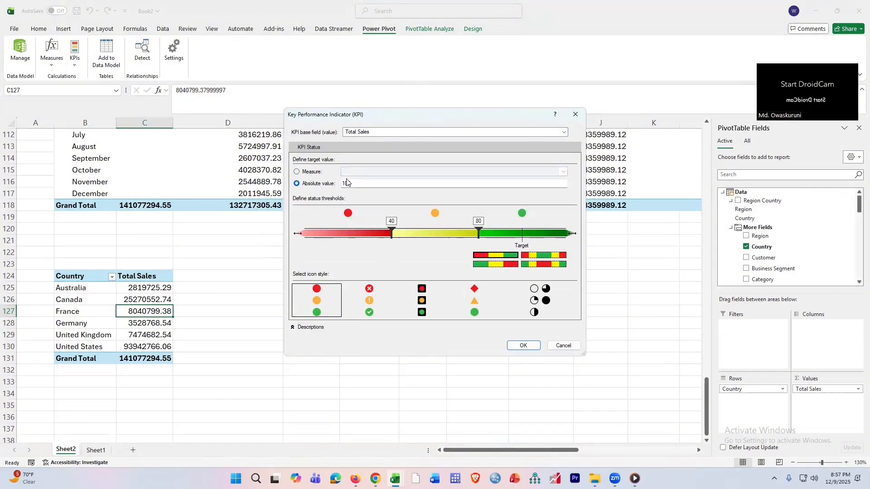
{"action": "type", "text": "100"}
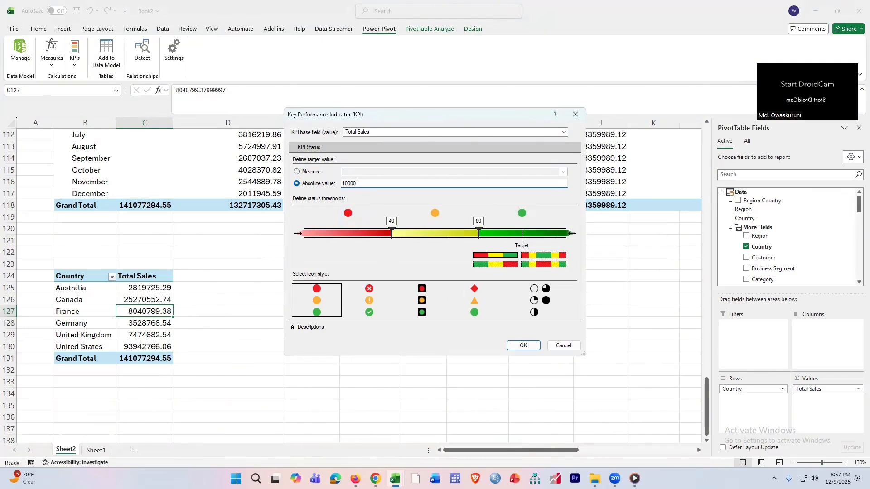
{"action": "type", "text": "000"}
Keep the status thresholds at 4000000 and 8000000 and create the KPI
{"action": "left_click", "coordinate": [406, 224]}
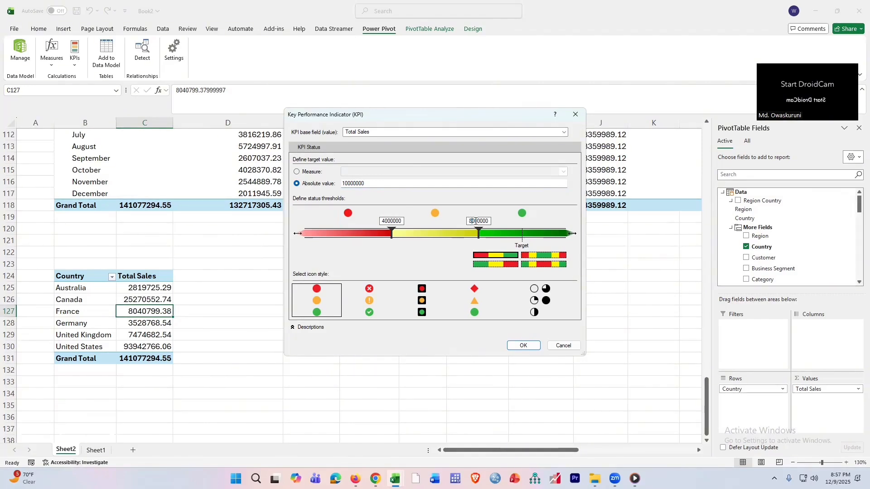
{"action": "left_click_drag", "start_coordinate": [474, 221], "coordinate": [471, 221]}
{"action": "left_click", "coordinate": [383, 221]}
{"action": "left_click", "coordinate": [513, 345]}
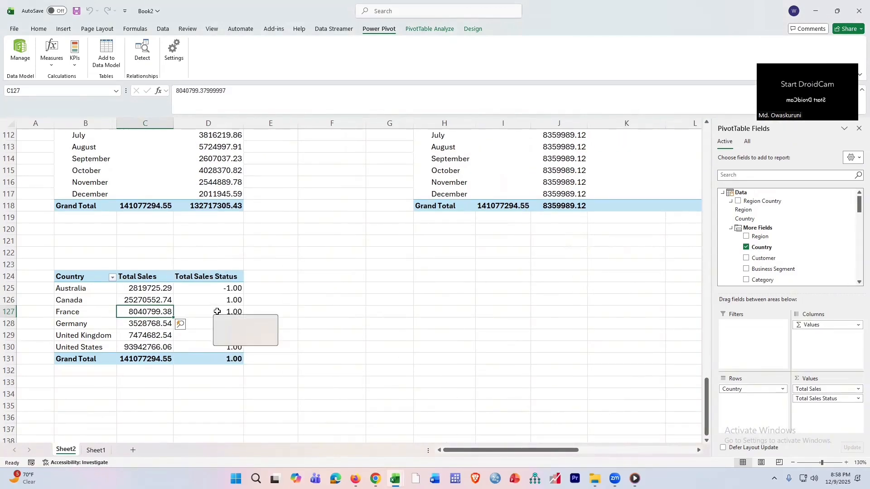
{"action": "left_click", "coordinate": [212, 288]}
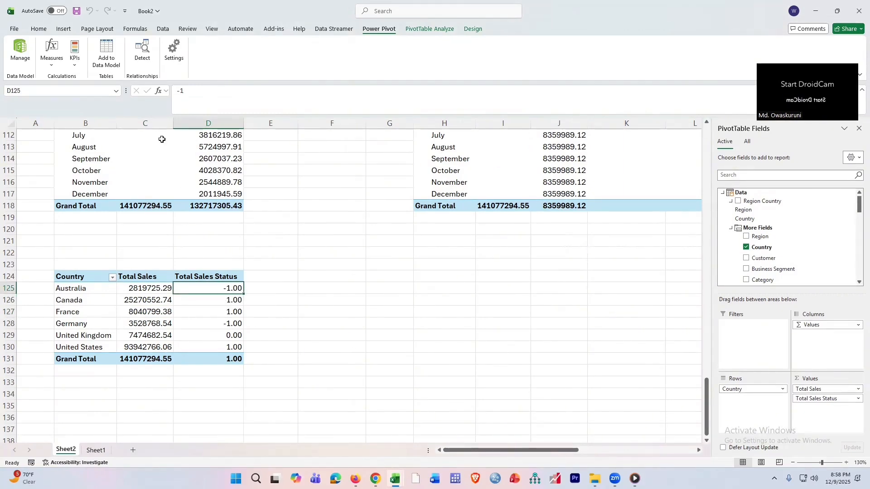
{"action": "left_click", "coordinate": [75, 65]}
{"action": "left_click", "coordinate": [90, 86]}
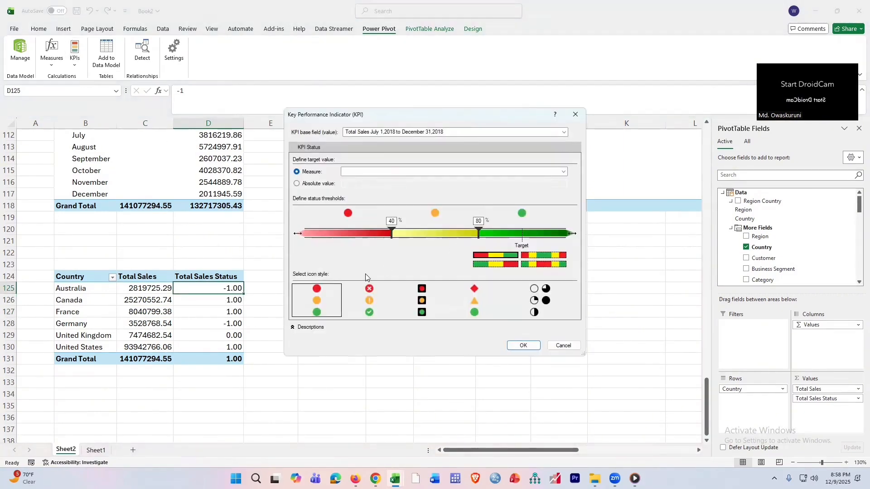
{"action": "left_click", "coordinate": [563, 347]}
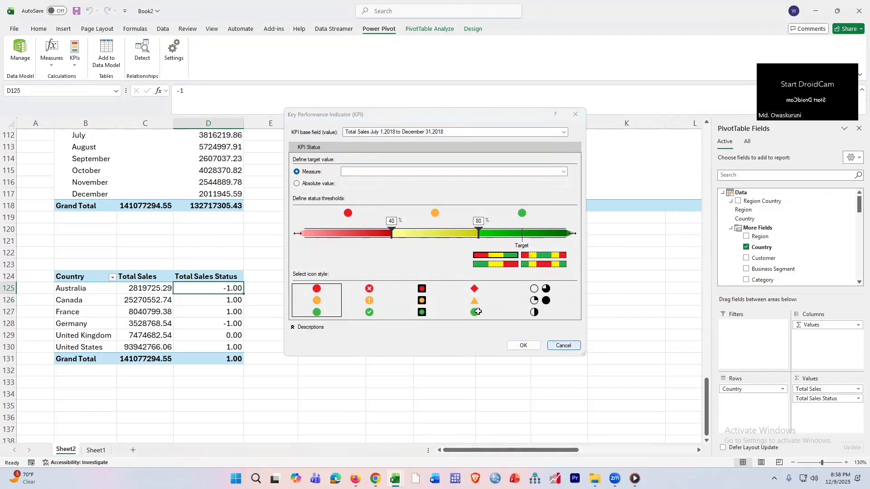
Edit the existing Total Sales KPI to use the cross, exclamation and check mark icon style
{"action": "left_click", "coordinate": [76, 65]}
{"action": "left_click", "coordinate": [106, 93]}
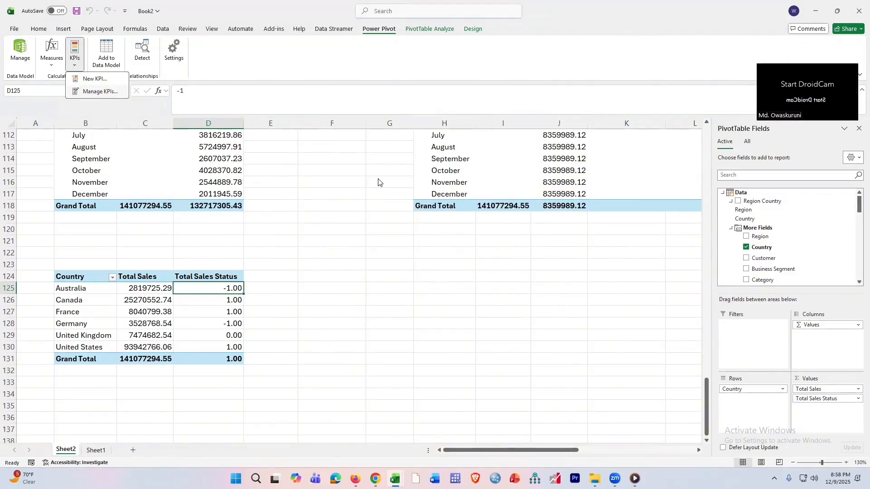
{"action": "left_click", "coordinate": [392, 148]}
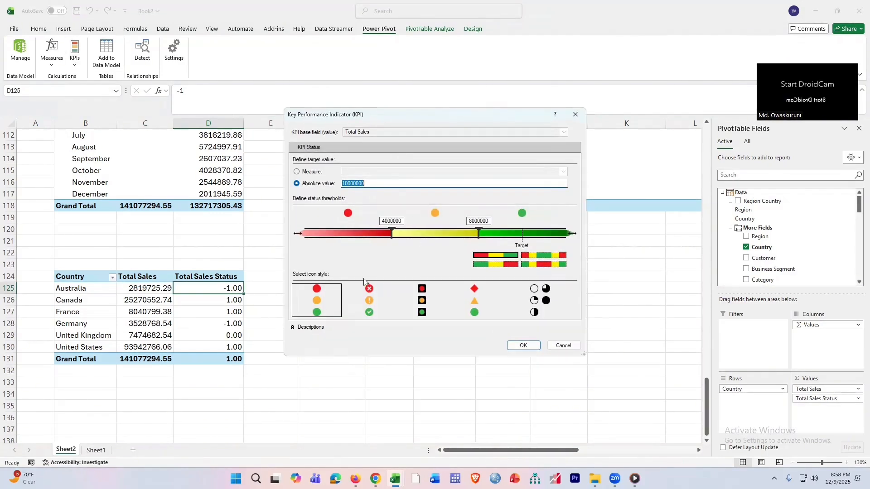
{"action": "left_click", "coordinate": [365, 292]}
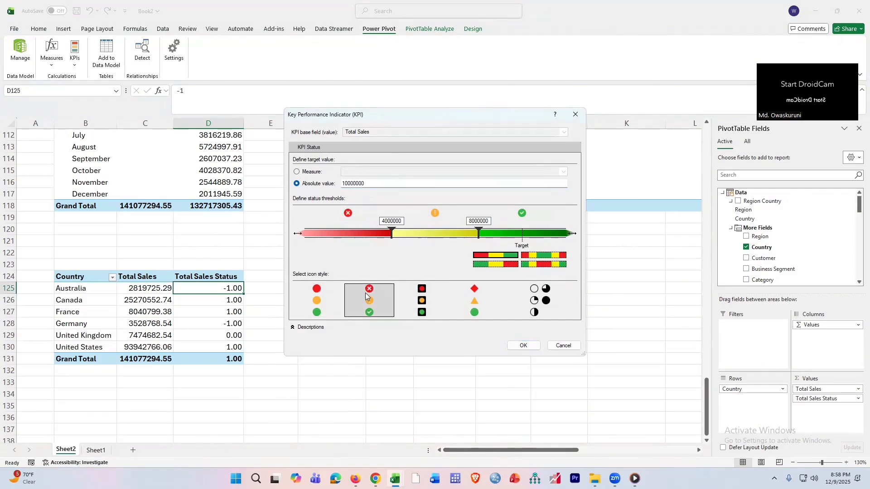
{"action": "left_click", "coordinate": [516, 346]}
{"action": "left_click", "coordinate": [511, 333]}
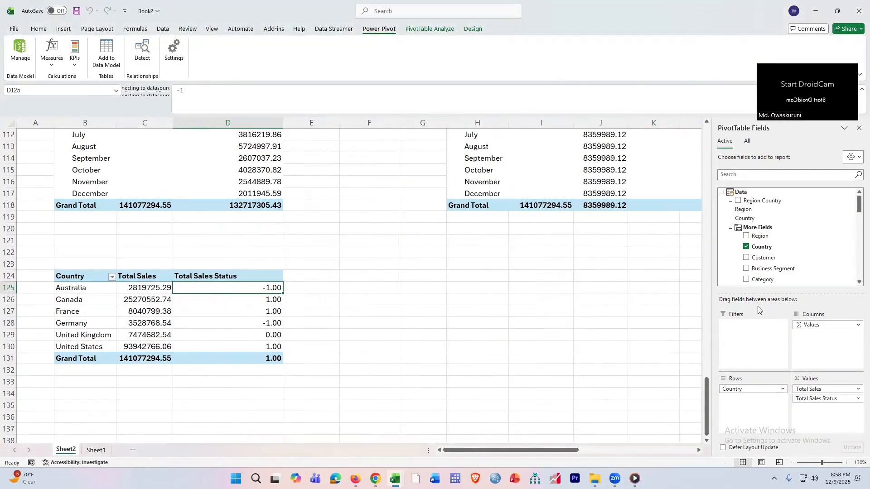
Add the Total Sales KPI's Goal to the Country PivotTable's values and place it before Total Sales Status
{"action": "scroll", "coordinate": [781, 248], "scroll_direction": "down", "scroll_amount": 2}
{"action": "scroll", "coordinate": [782, 248], "scroll_direction": "down", "scroll_amount": 6}
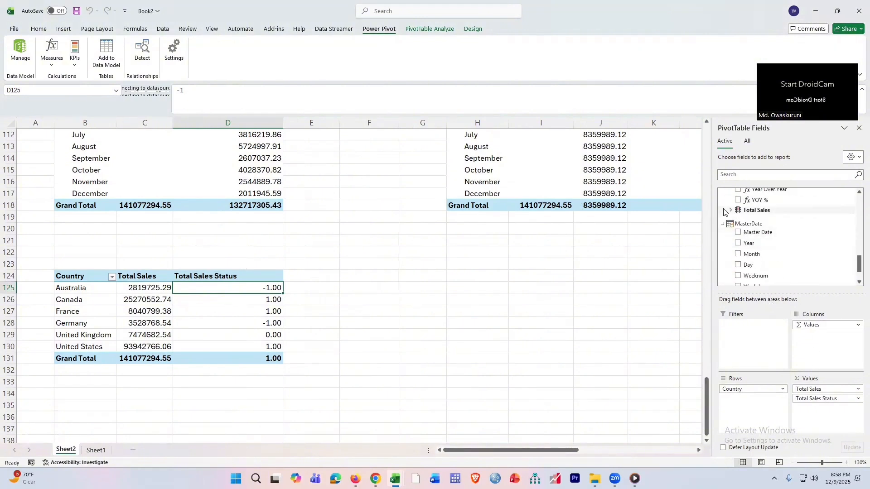
{"action": "left_click", "coordinate": [731, 209]}
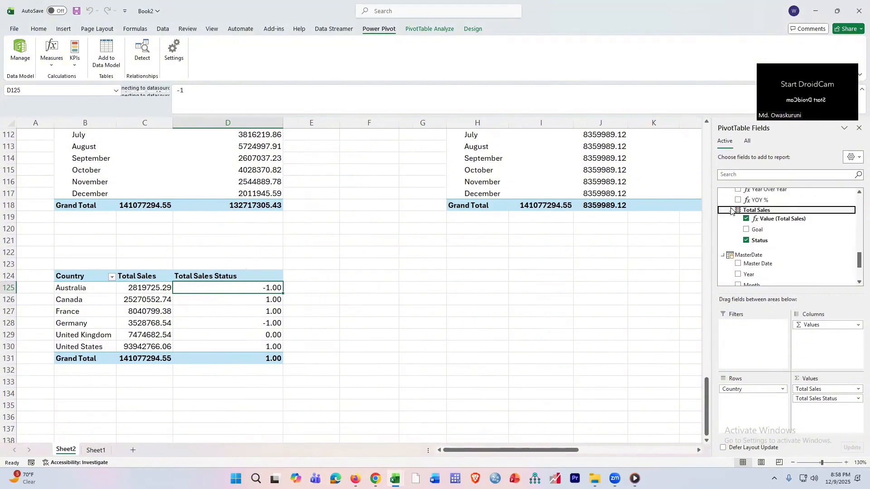
{"action": "left_click", "coordinate": [753, 230]}
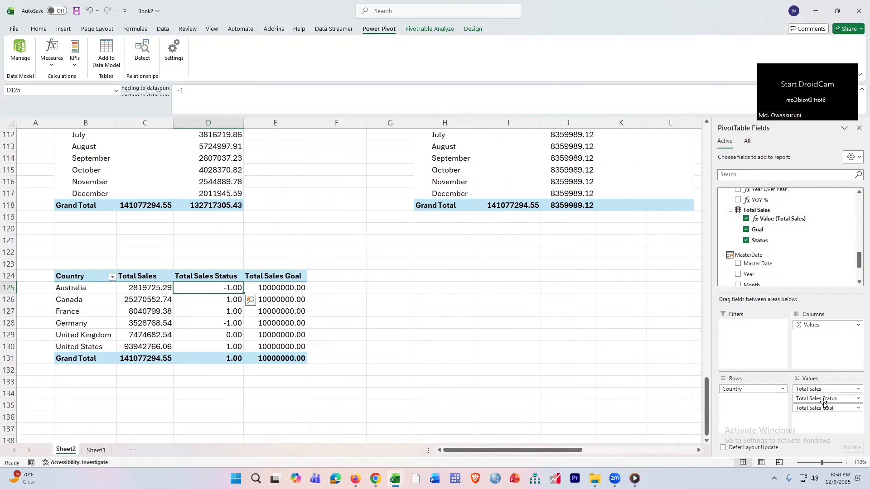
{"action": "left_click_drag", "start_coordinate": [825, 403], "coordinate": [829, 420]}
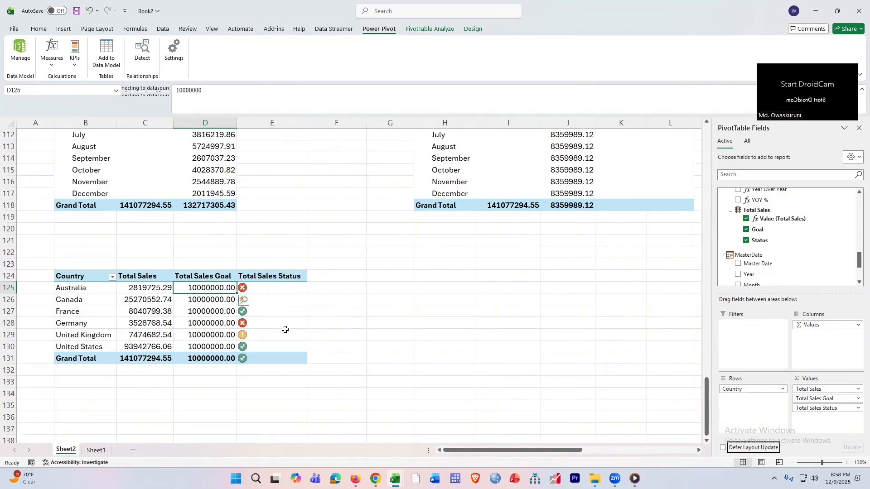
{"action": "left_click", "coordinate": [494, 324]}
{"action": "left_click", "coordinate": [287, 305]}
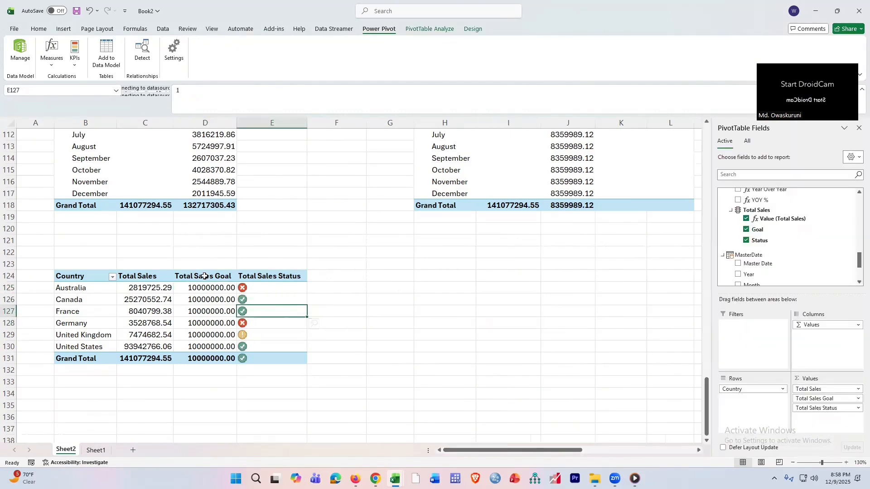
Remove Total Sales Goal from the Country PivotTable and add it back between Total Sales and Total Sales Status
{"action": "left_click_drag", "start_coordinate": [825, 399], "coordinate": [685, 375]}
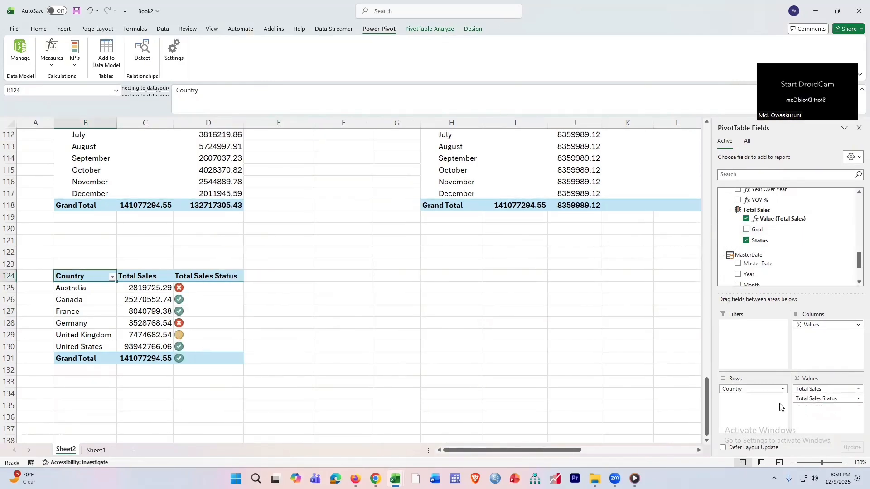
{"action": "left_click", "coordinate": [212, 324]}
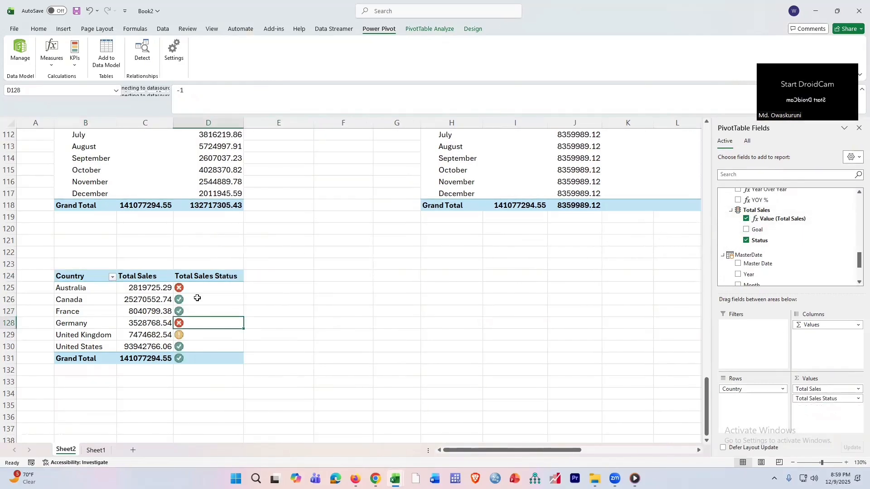
{"action": "left_click", "coordinate": [228, 290]}
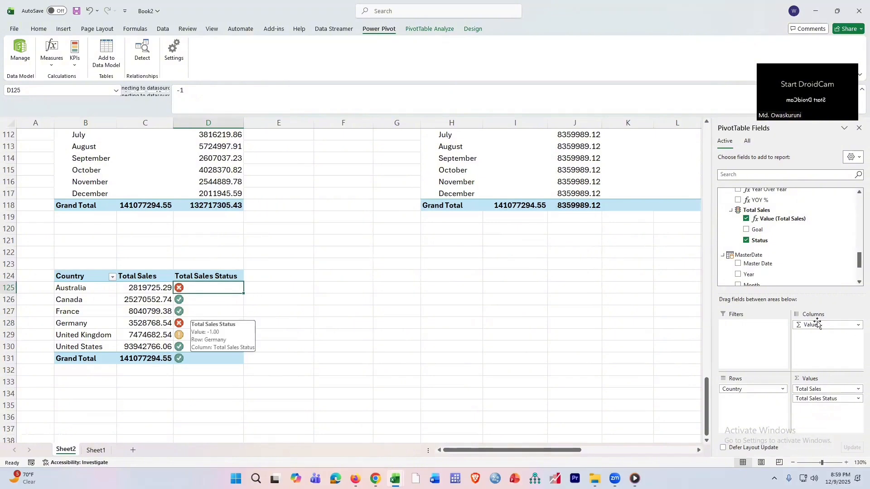
{"action": "left_click", "coordinate": [747, 229]}
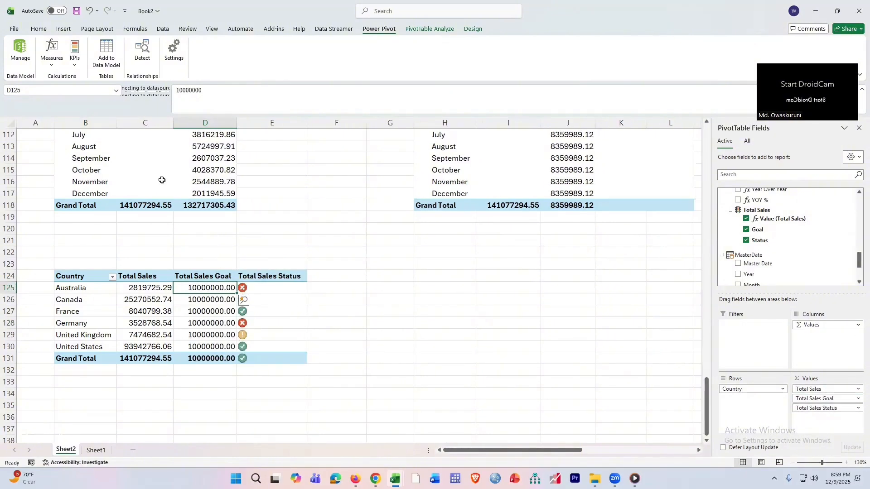
{"action": "left_click", "coordinate": [280, 322]}
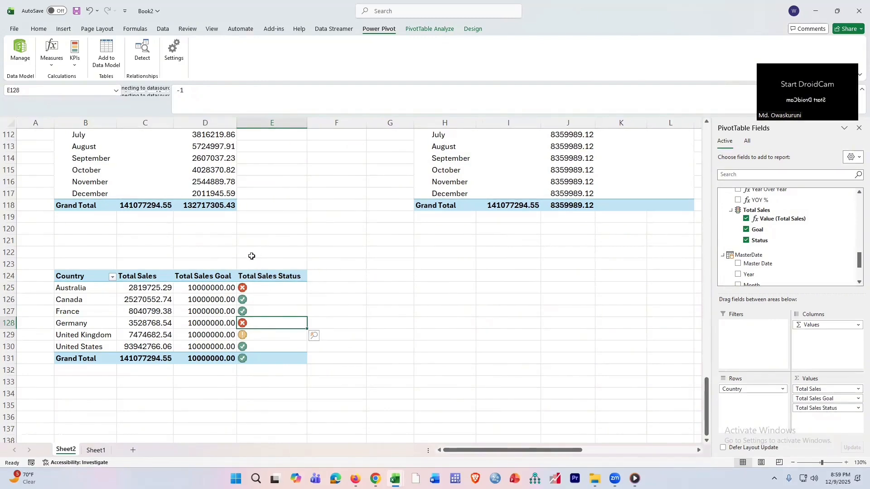
{"action": "mouse_move", "coordinate": [269, 290]}
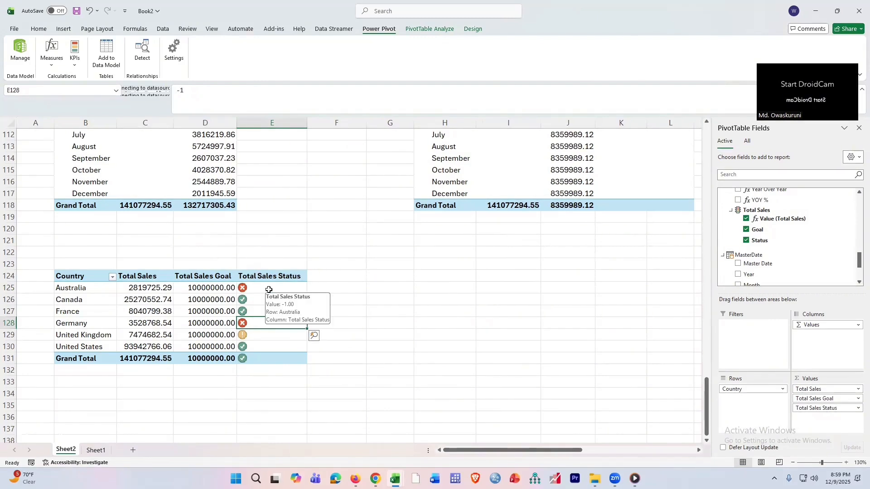